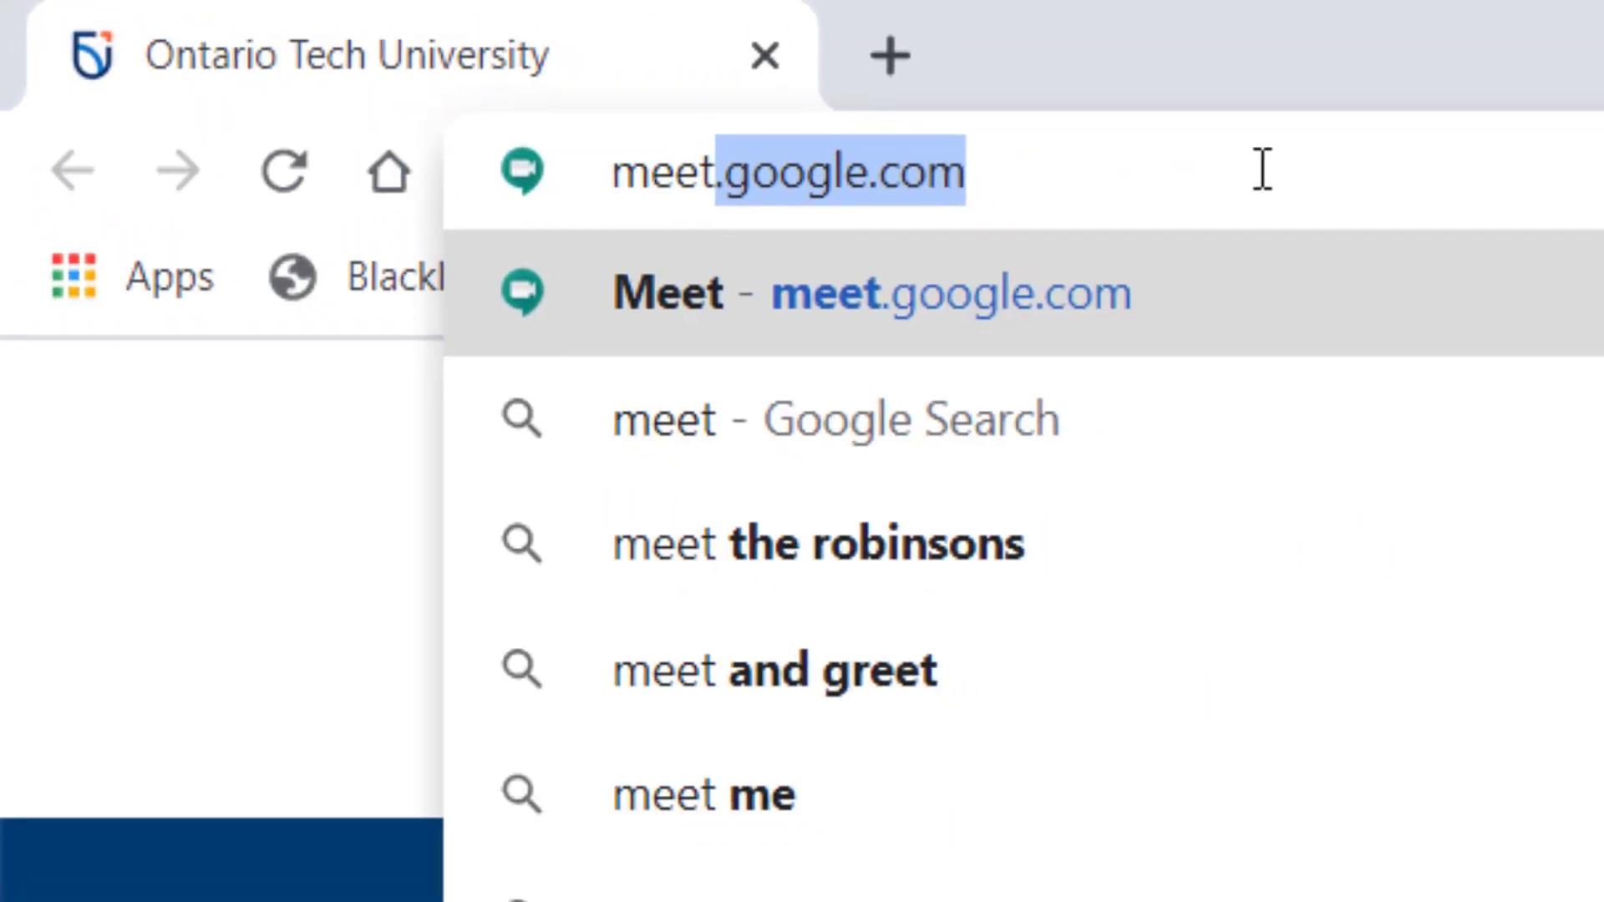
- Load meet.google.com in Chrome to reach the Google Meet home page
{"action": "key", "text": "Return"}
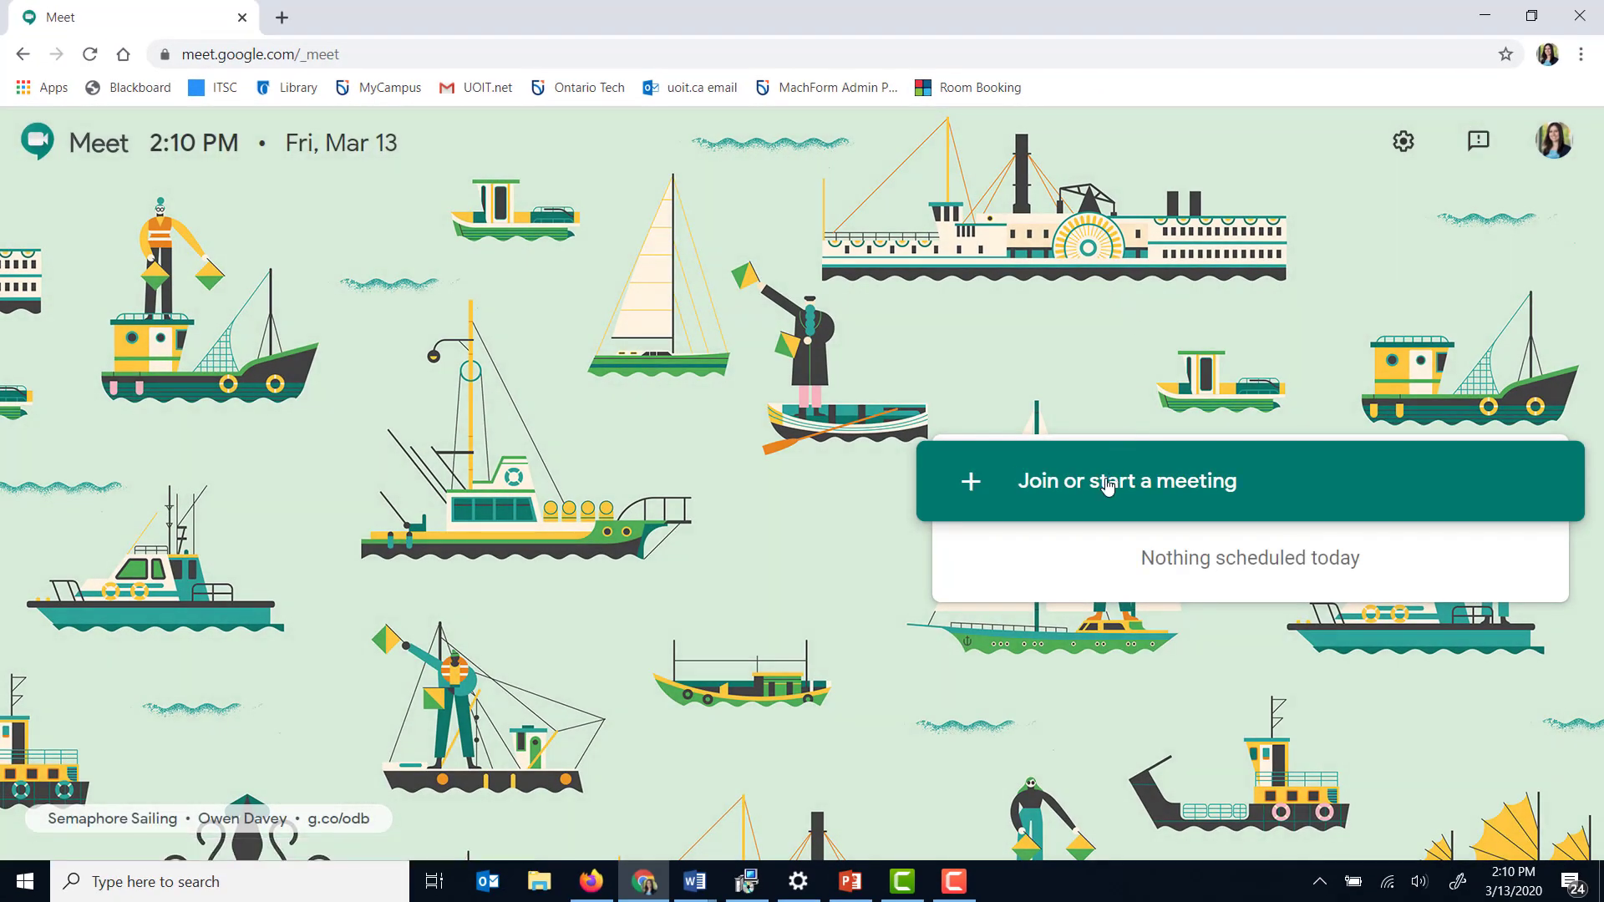
- Start a new Meet meeting with no code, reaching its ready-to-join screen
{"action": "left_click", "coordinate": [1107, 486]}
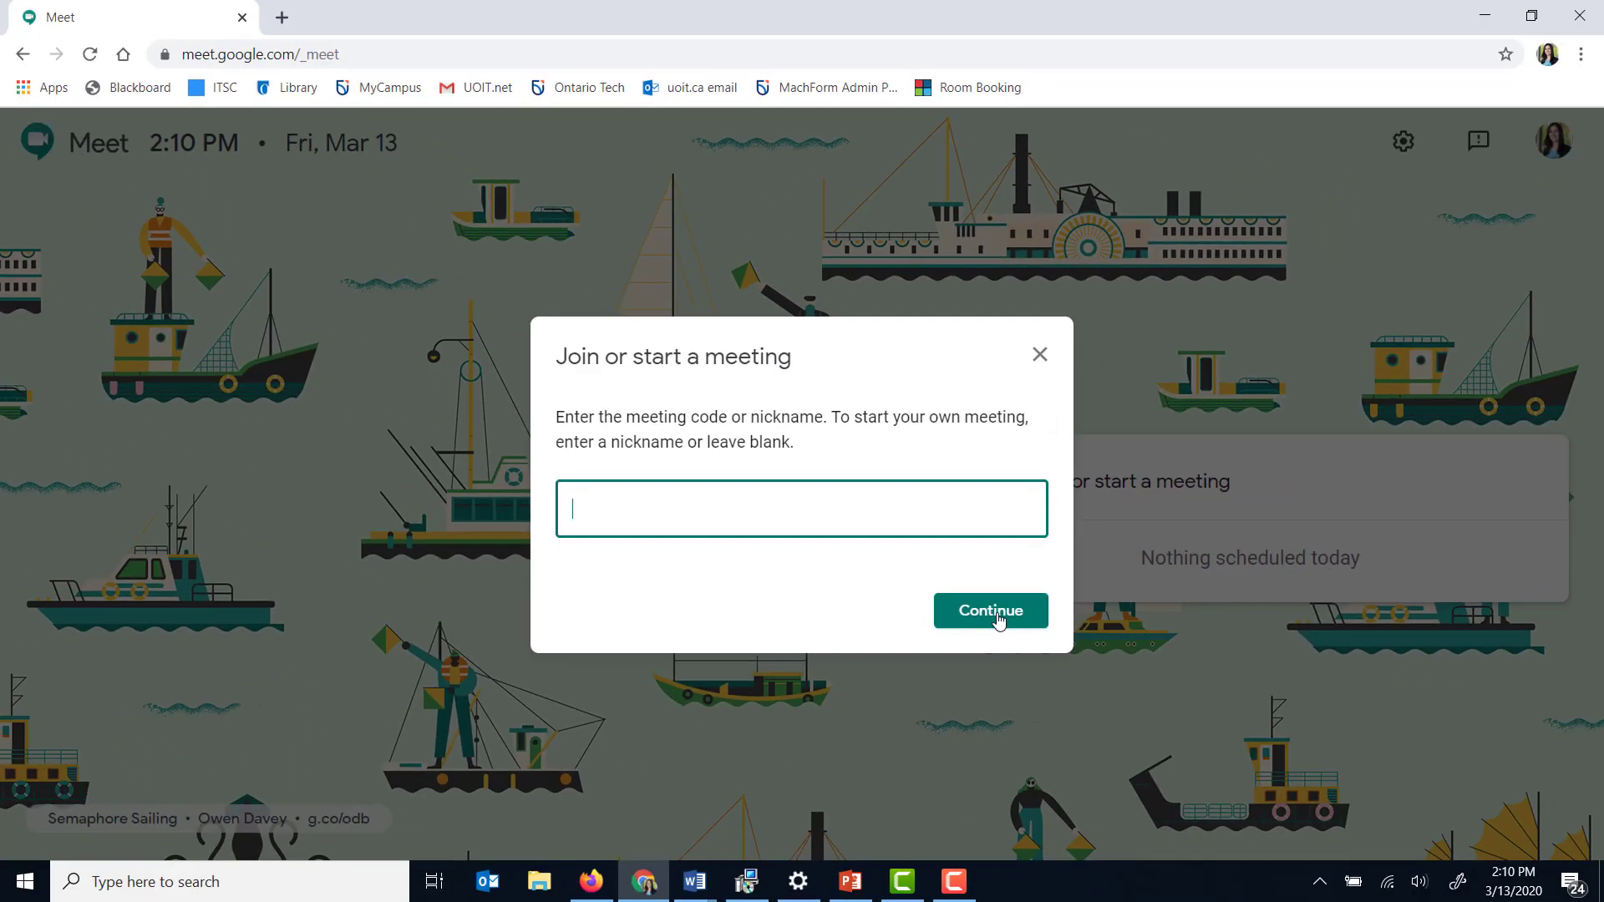
{"action": "left_click", "coordinate": [995, 615]}
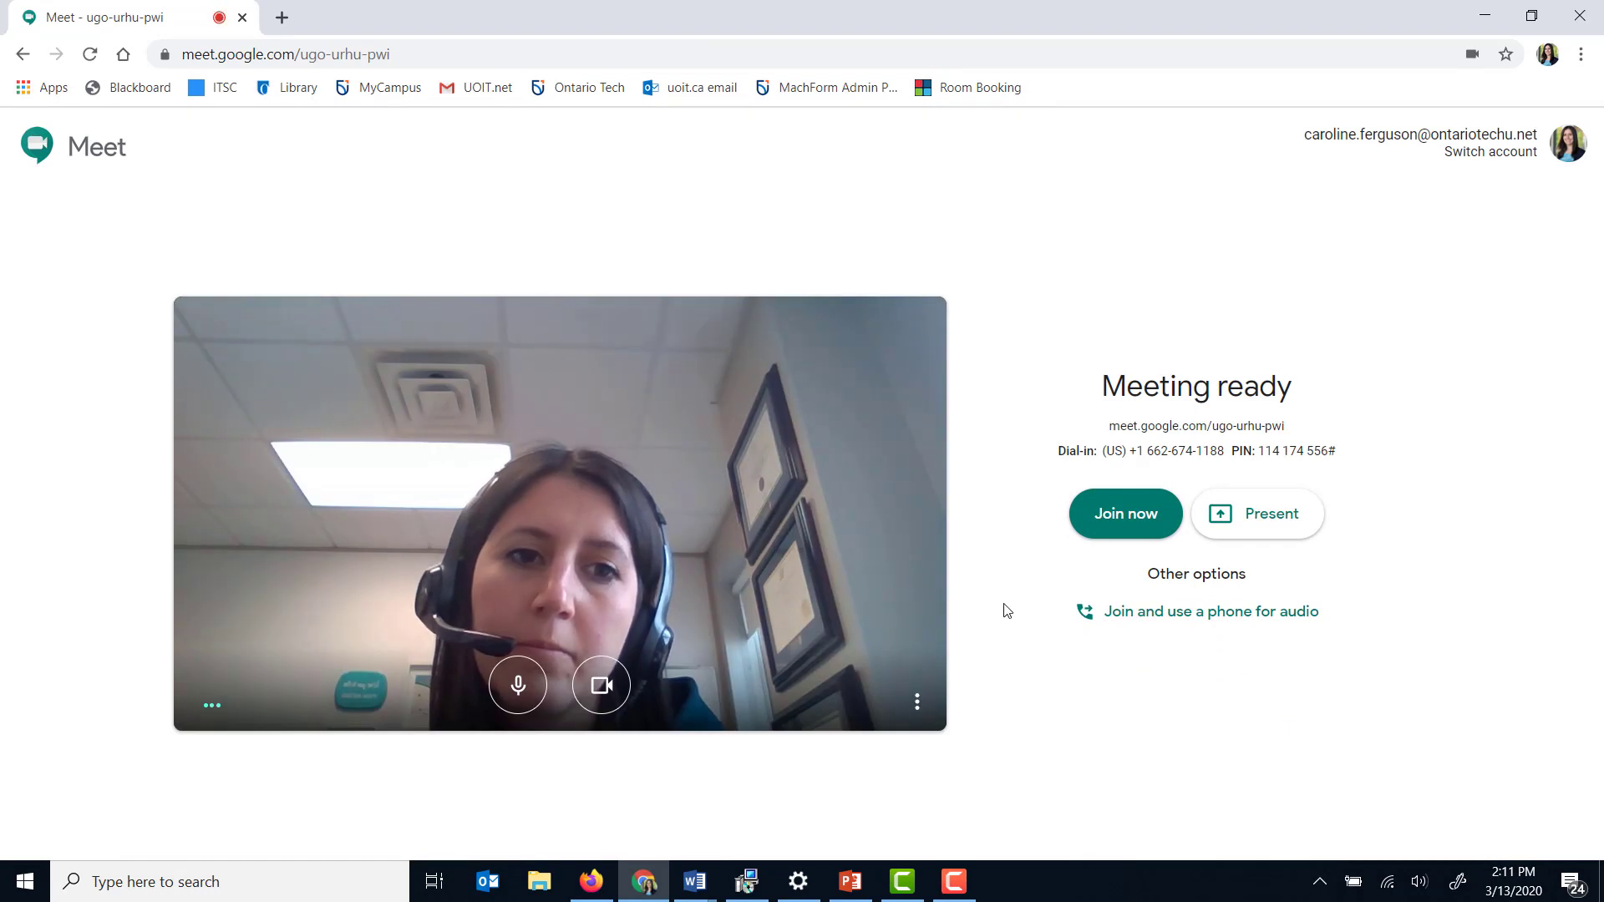
- Join the meeting and select its full web address in the joining info
{"action": "left_click", "coordinate": [1126, 527]}
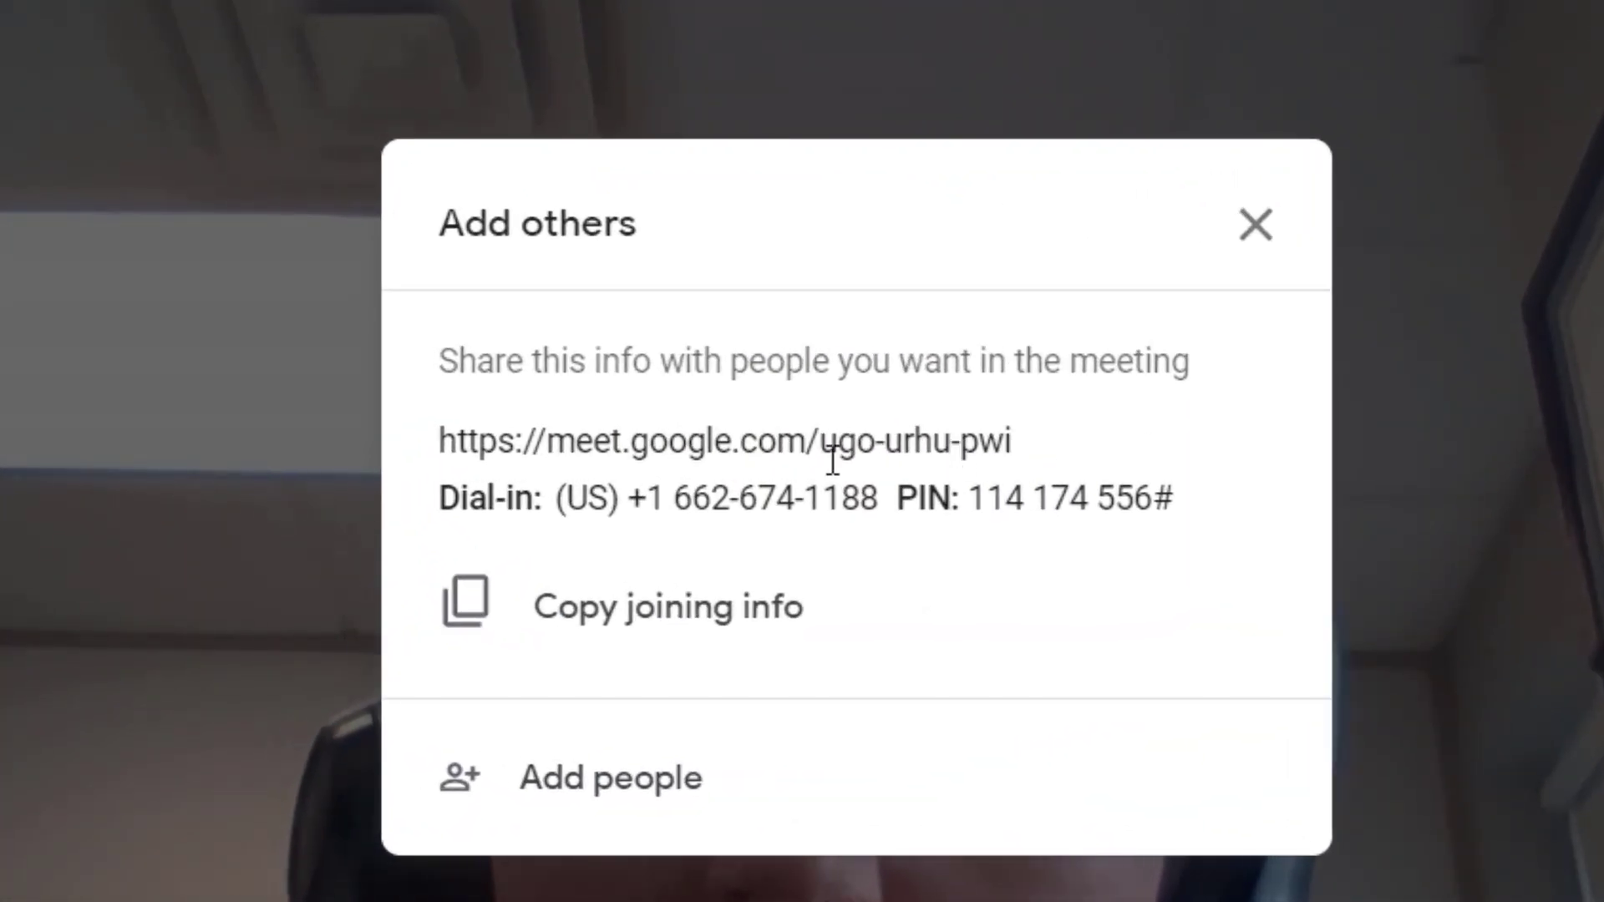
{"action": "triple_click", "coordinate": [772, 450]}
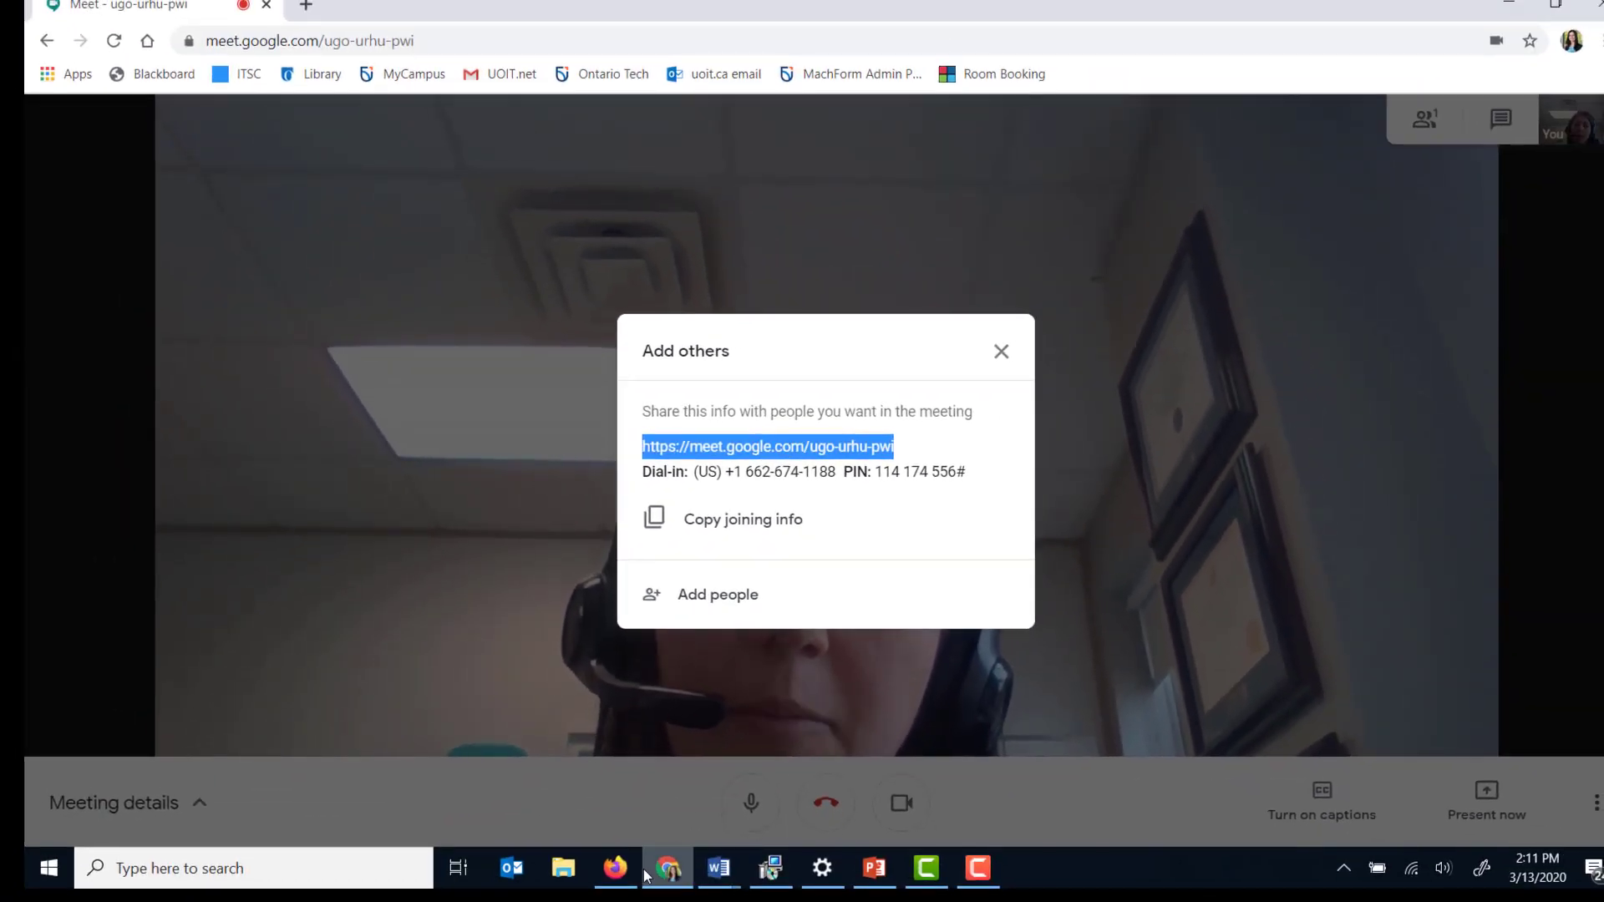
- In Firefox, add an 'Online Lectures' content area, available to users, to the course menu
{"action": "mouse_move", "coordinate": [609, 901]}
{"action": "left_click", "coordinate": [625, 869]}
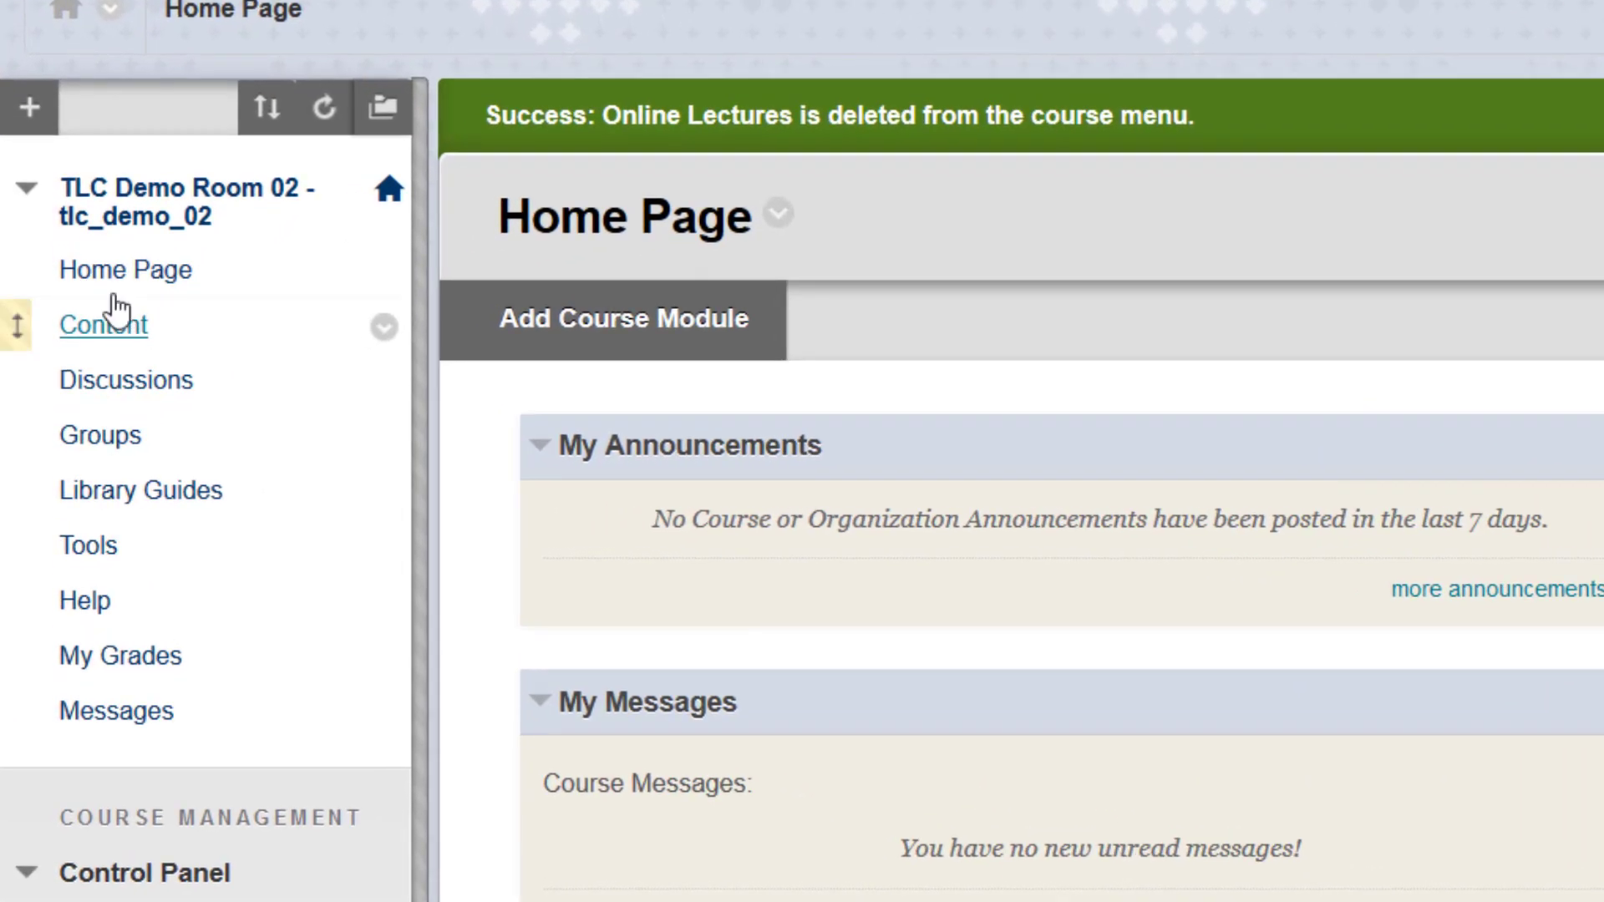
{"action": "left_click", "coordinate": [29, 107]}
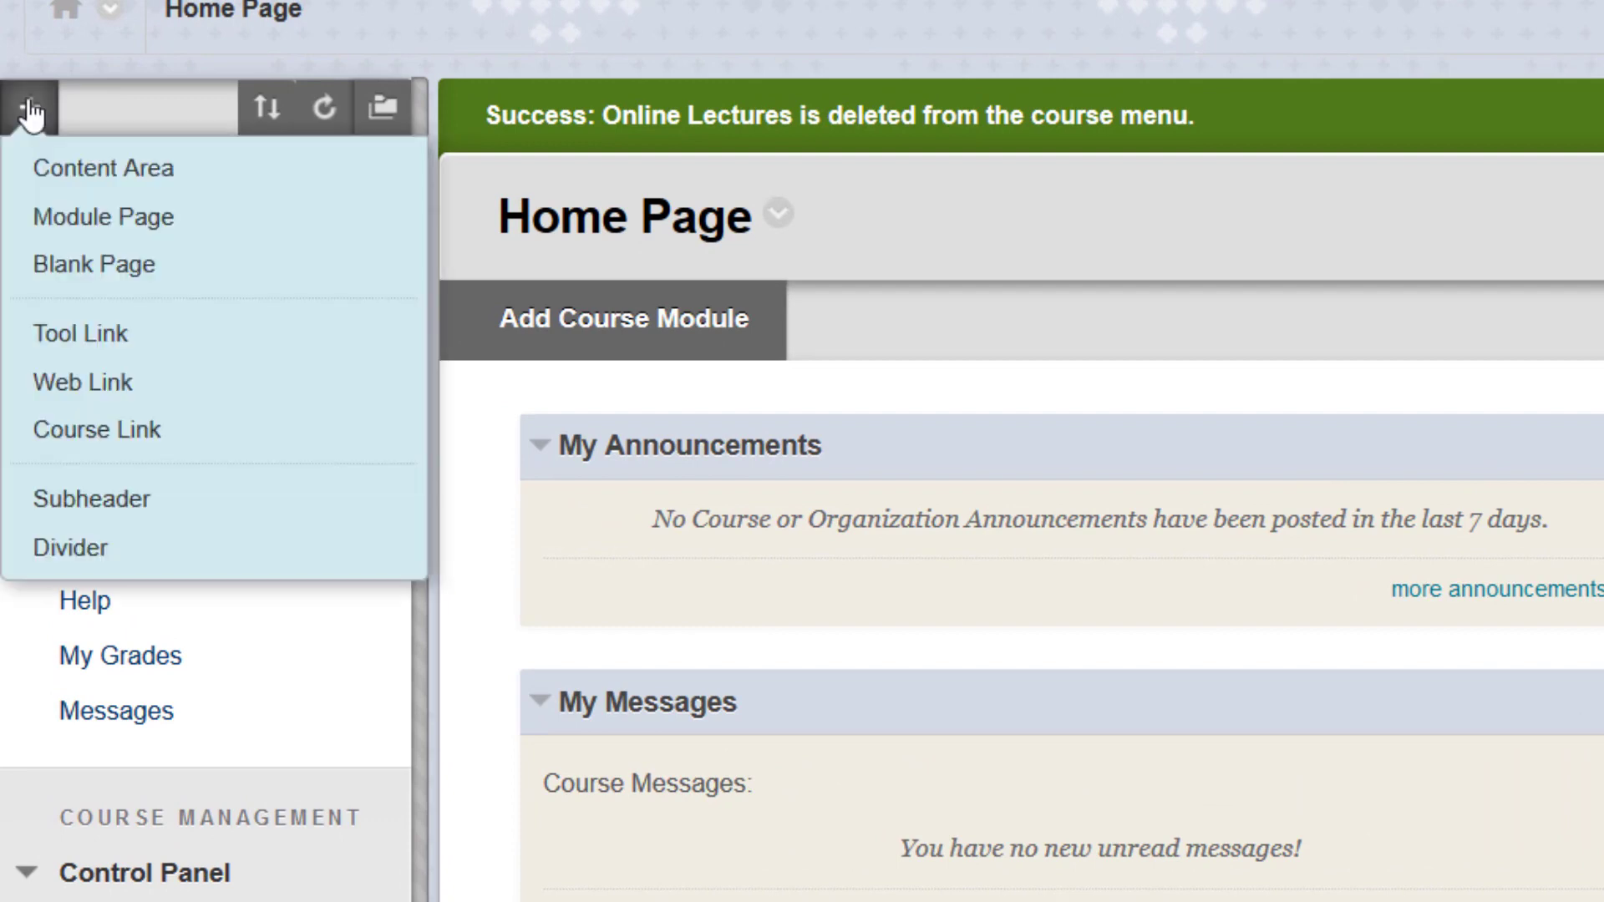
{"action": "left_click", "coordinate": [60, 177]}
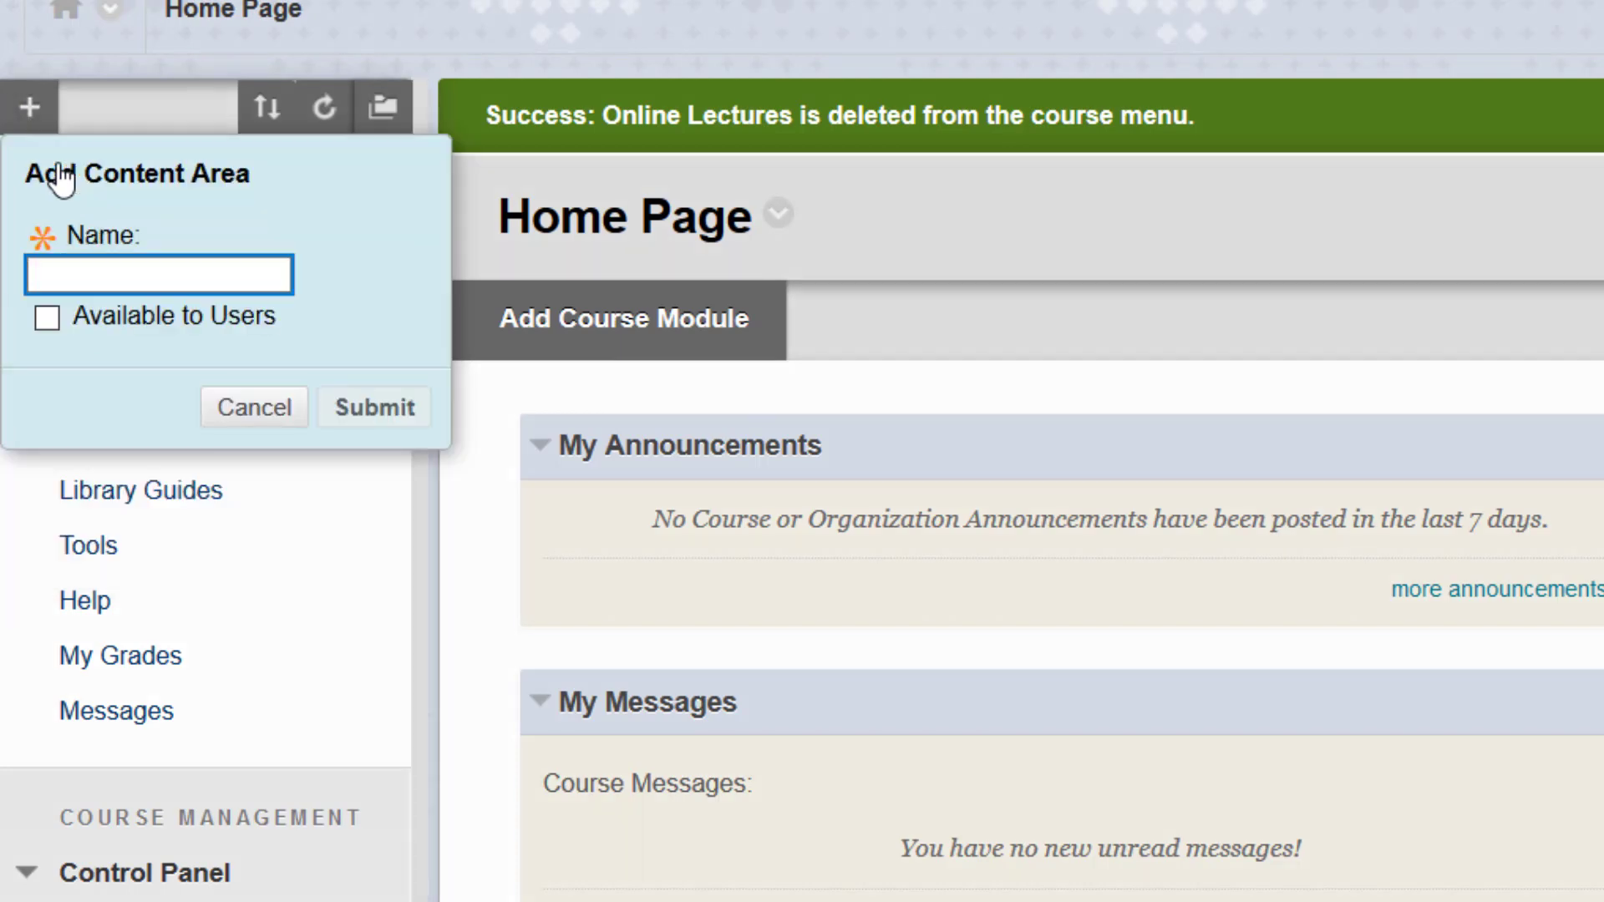
{"action": "left_click", "coordinate": [78, 284]}
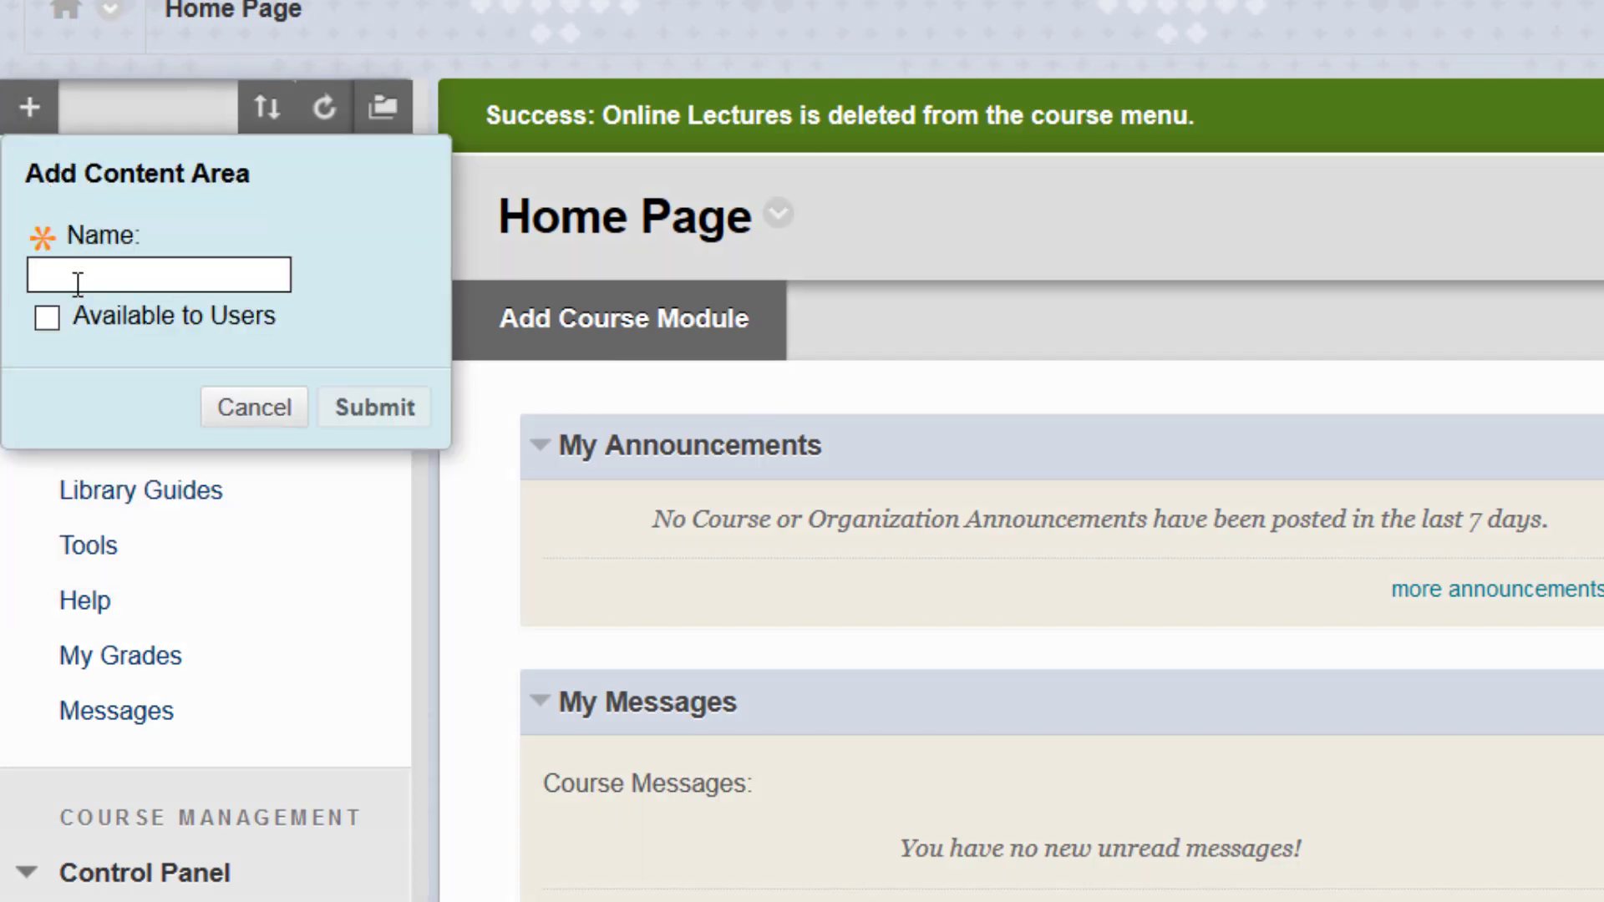
{"action": "type", "text": "Online L"}
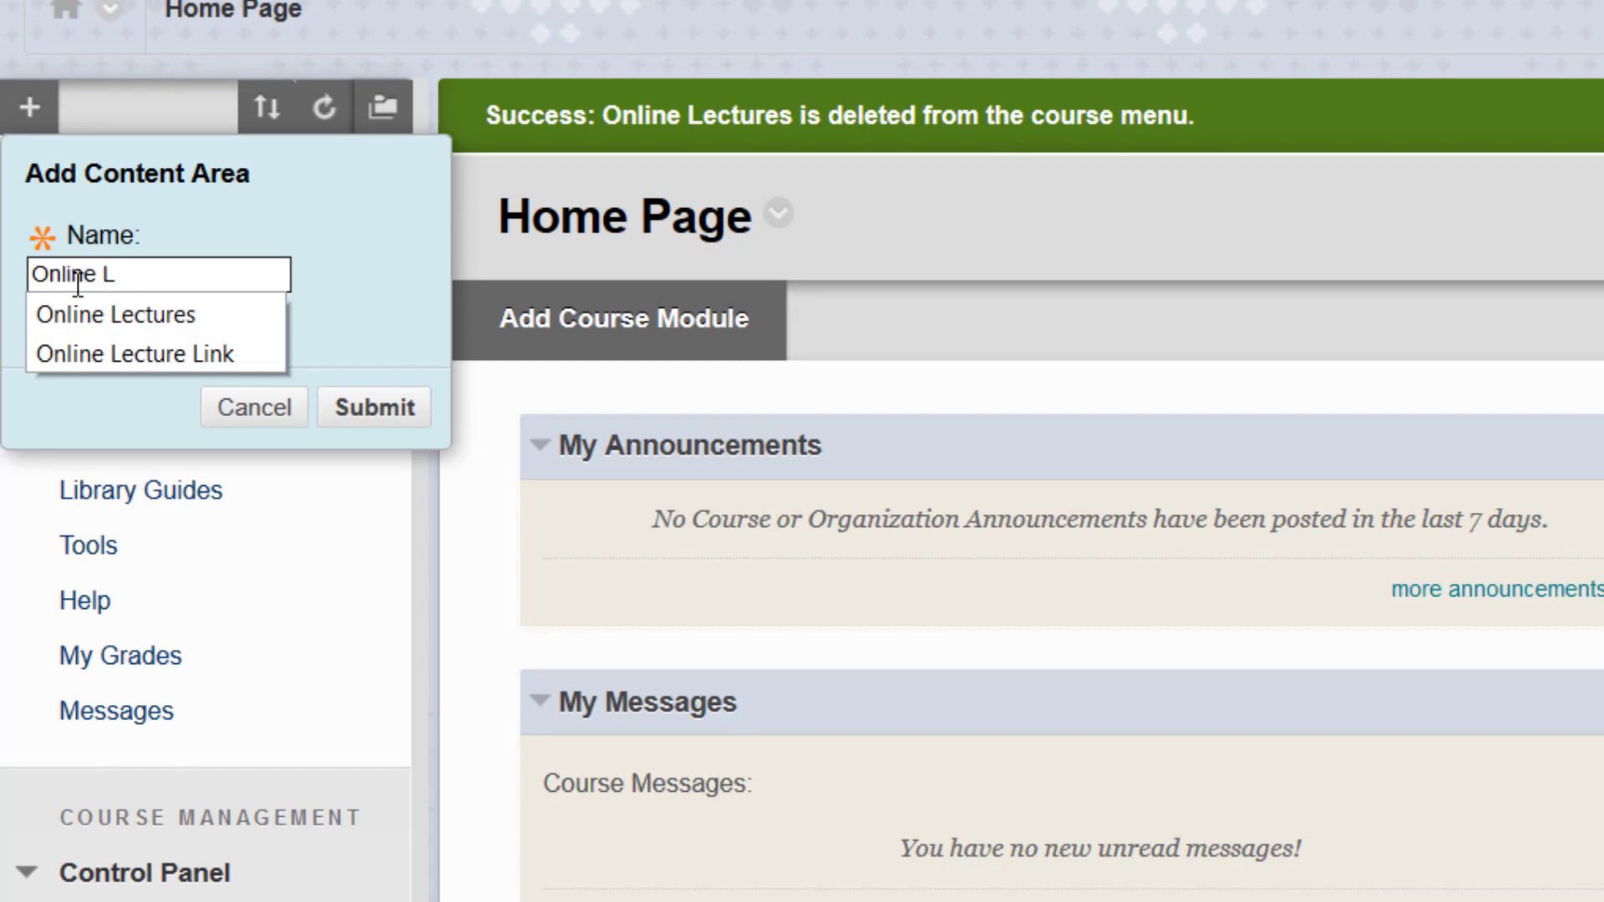
{"action": "type", "text": "ectures"}
{"action": "left_click", "coordinate": [98, 339]}
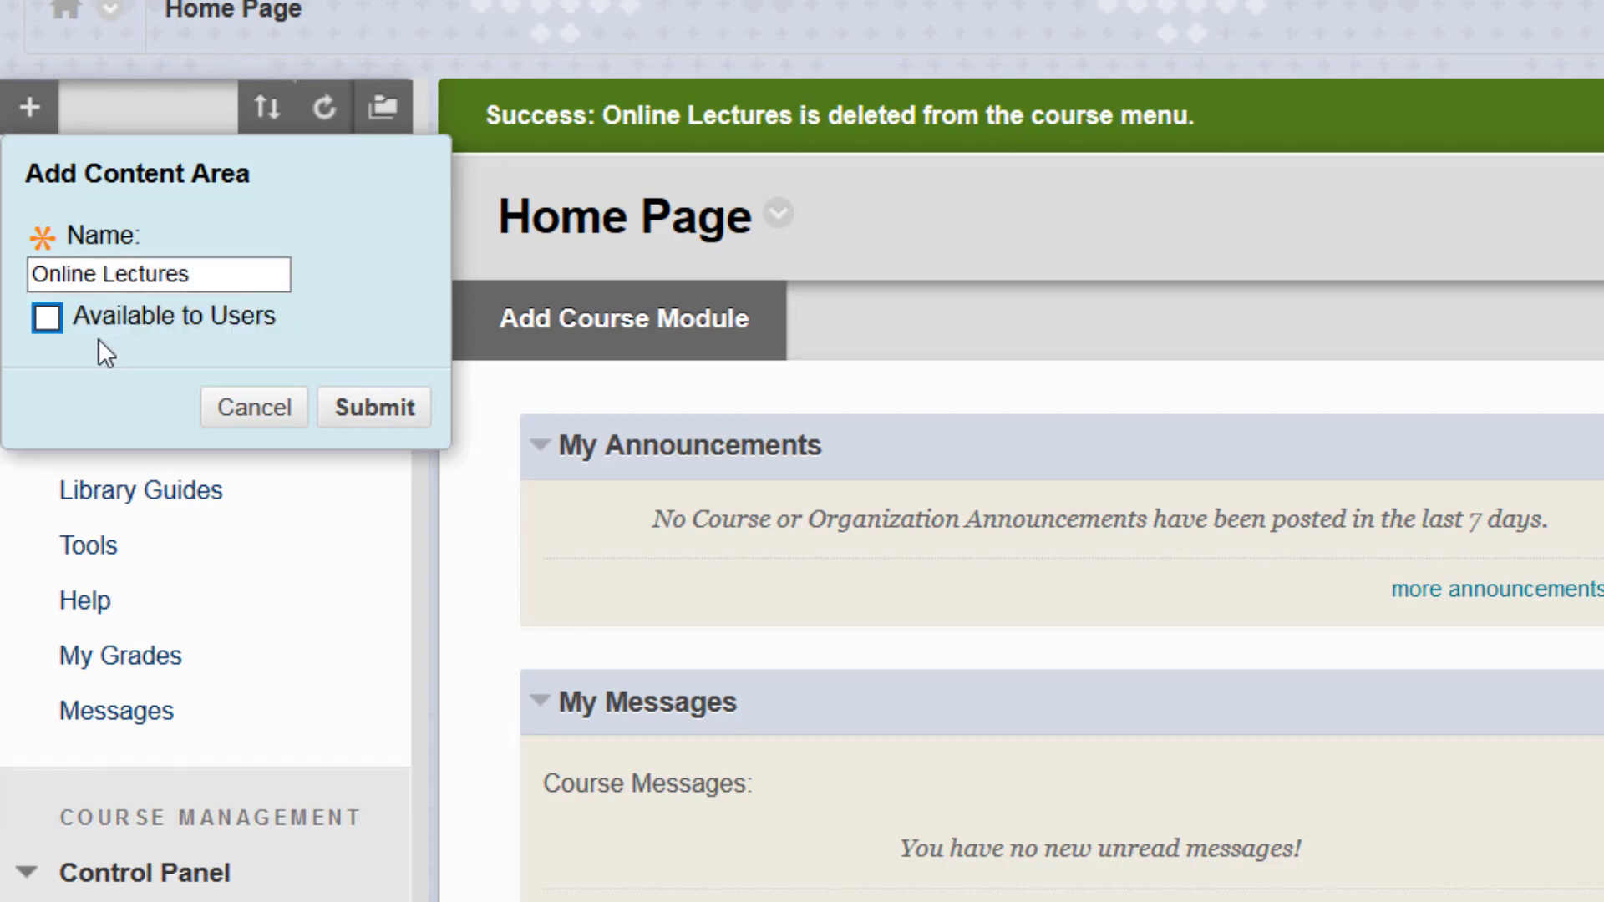
{"action": "left_click", "coordinate": [46, 318]}
{"action": "left_click", "coordinate": [383, 408]}
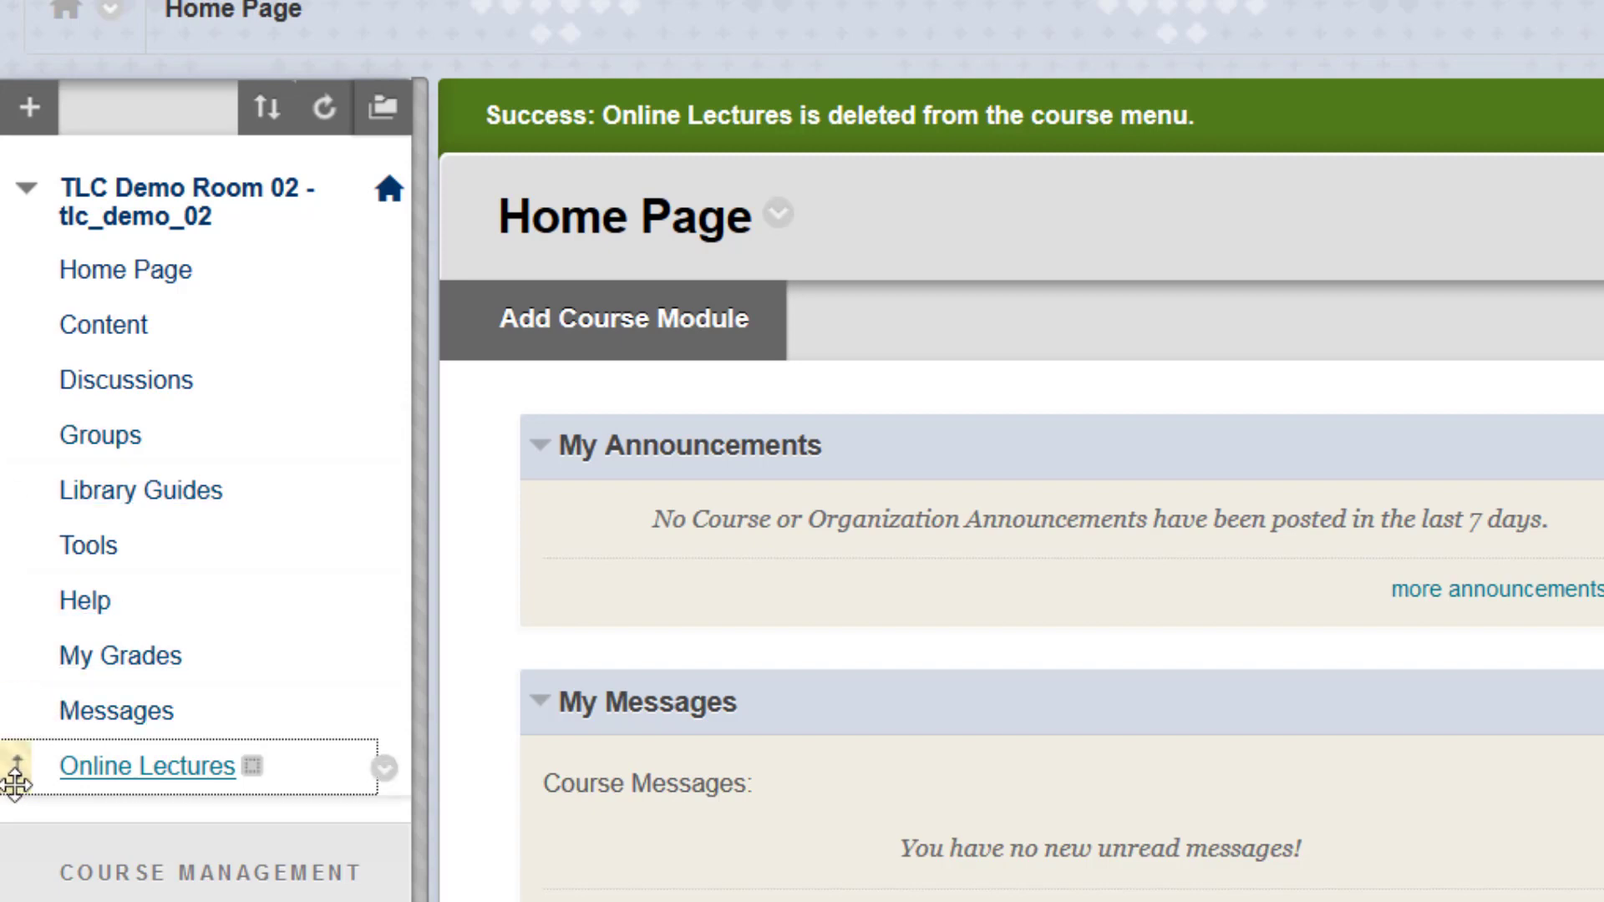
- Move Online Lectures just below Content, open it, and bring up Build Content
{"action": "left_click_drag", "start_coordinate": [15, 782], "coordinate": [12, 380]}
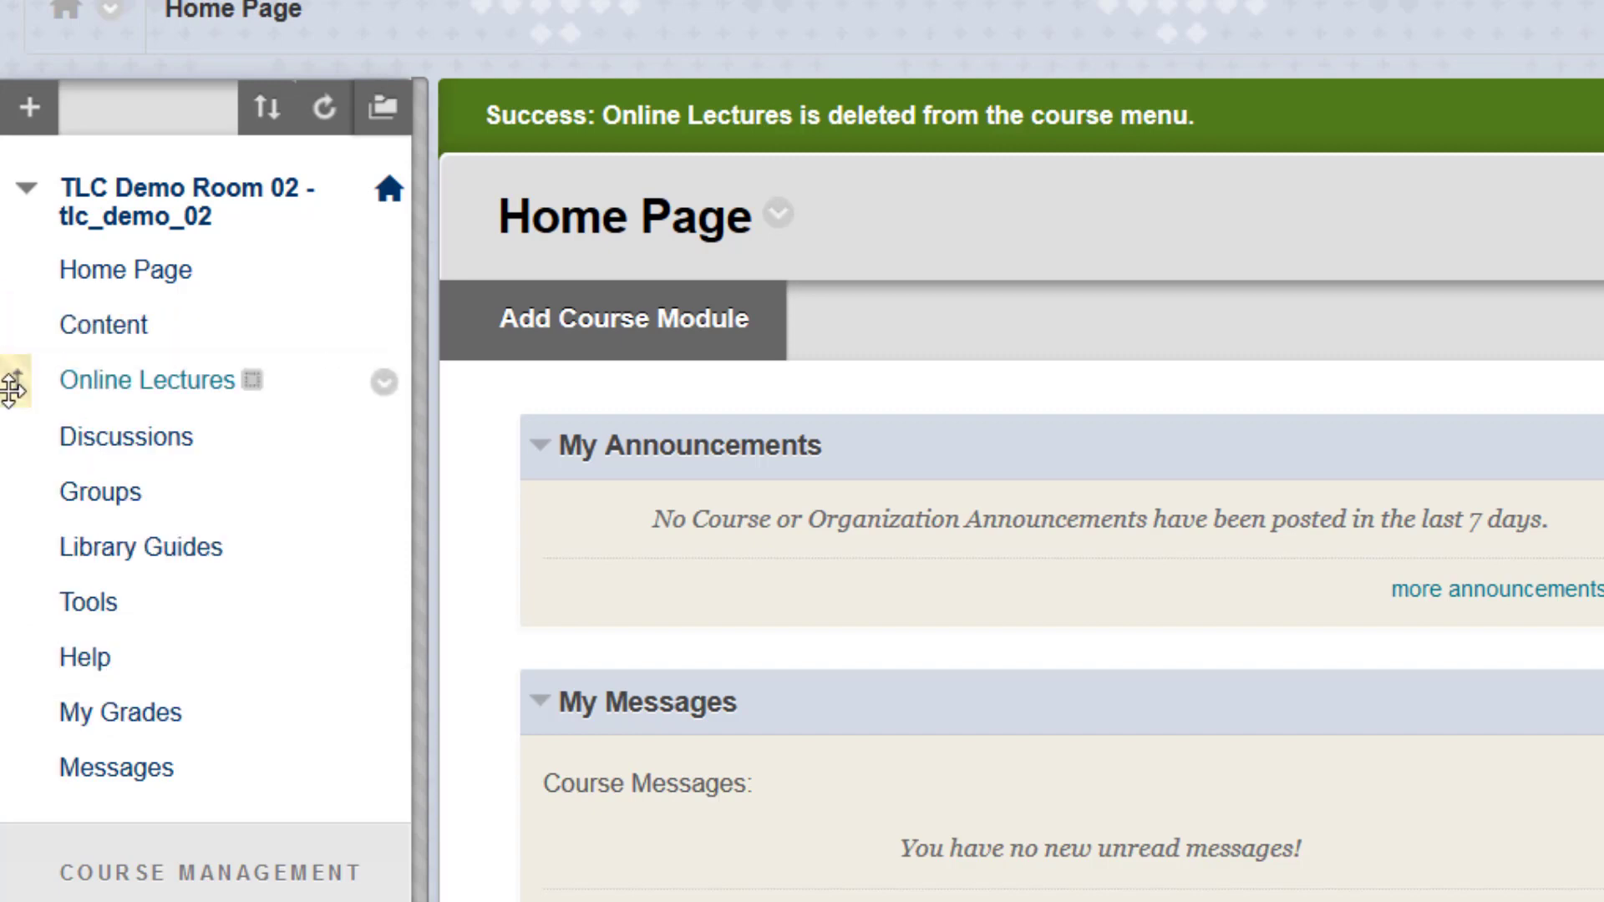
{"action": "left_click", "coordinate": [177, 383]}
{"action": "left_click", "coordinate": [685, 334]}
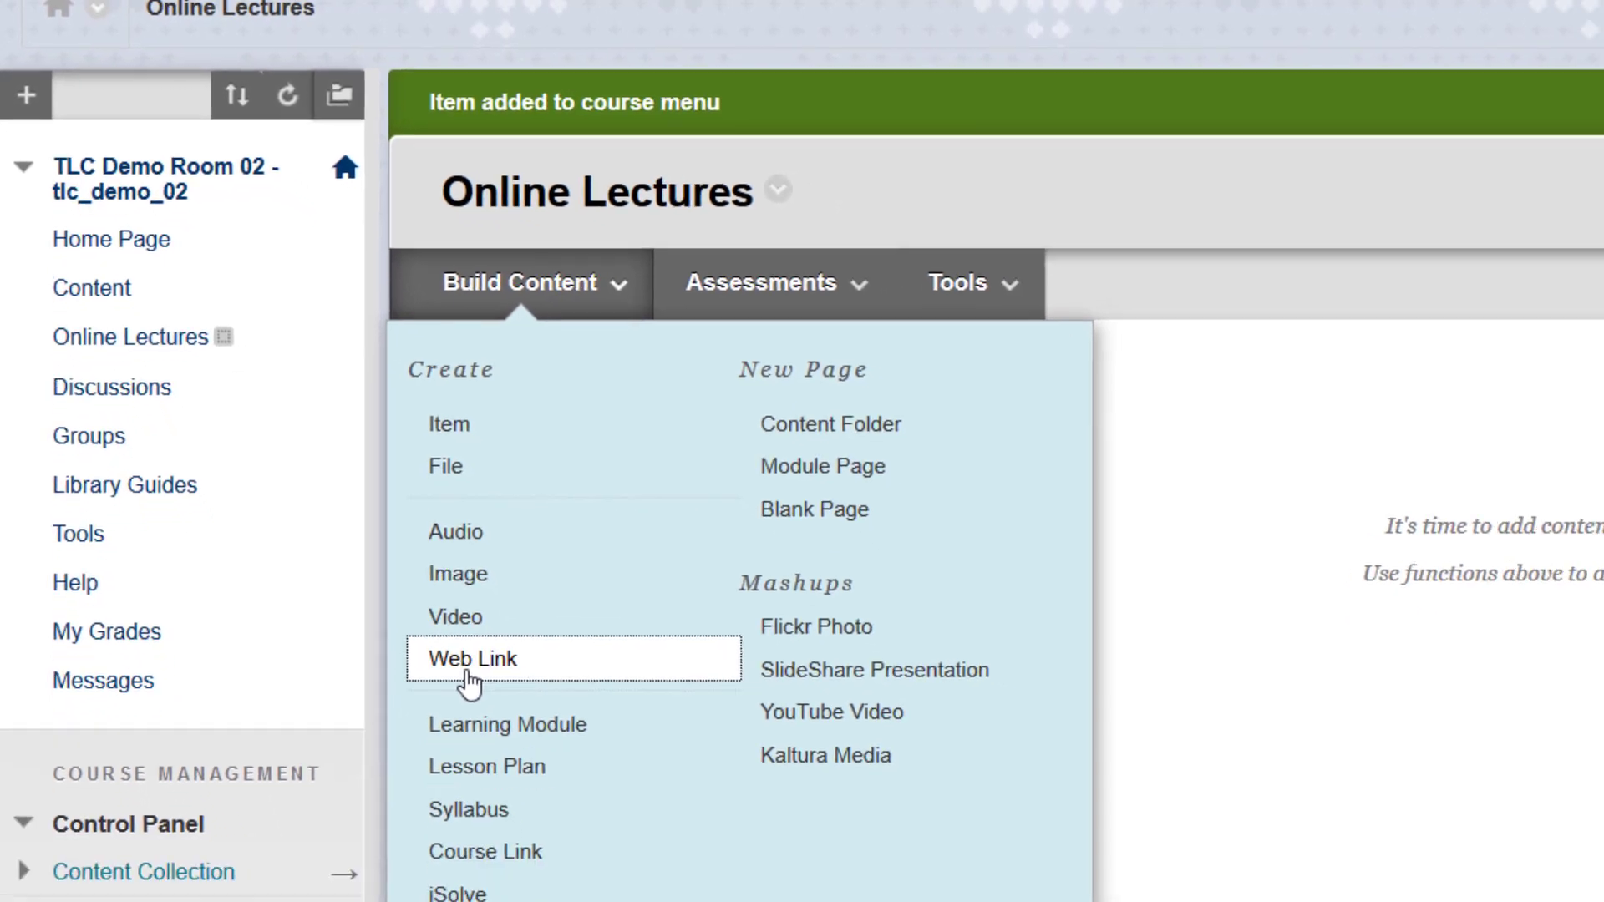
- Create a web link named 'Online Lectures link' with the pasted Meet address as URL
{"action": "left_click", "coordinate": [468, 668]}
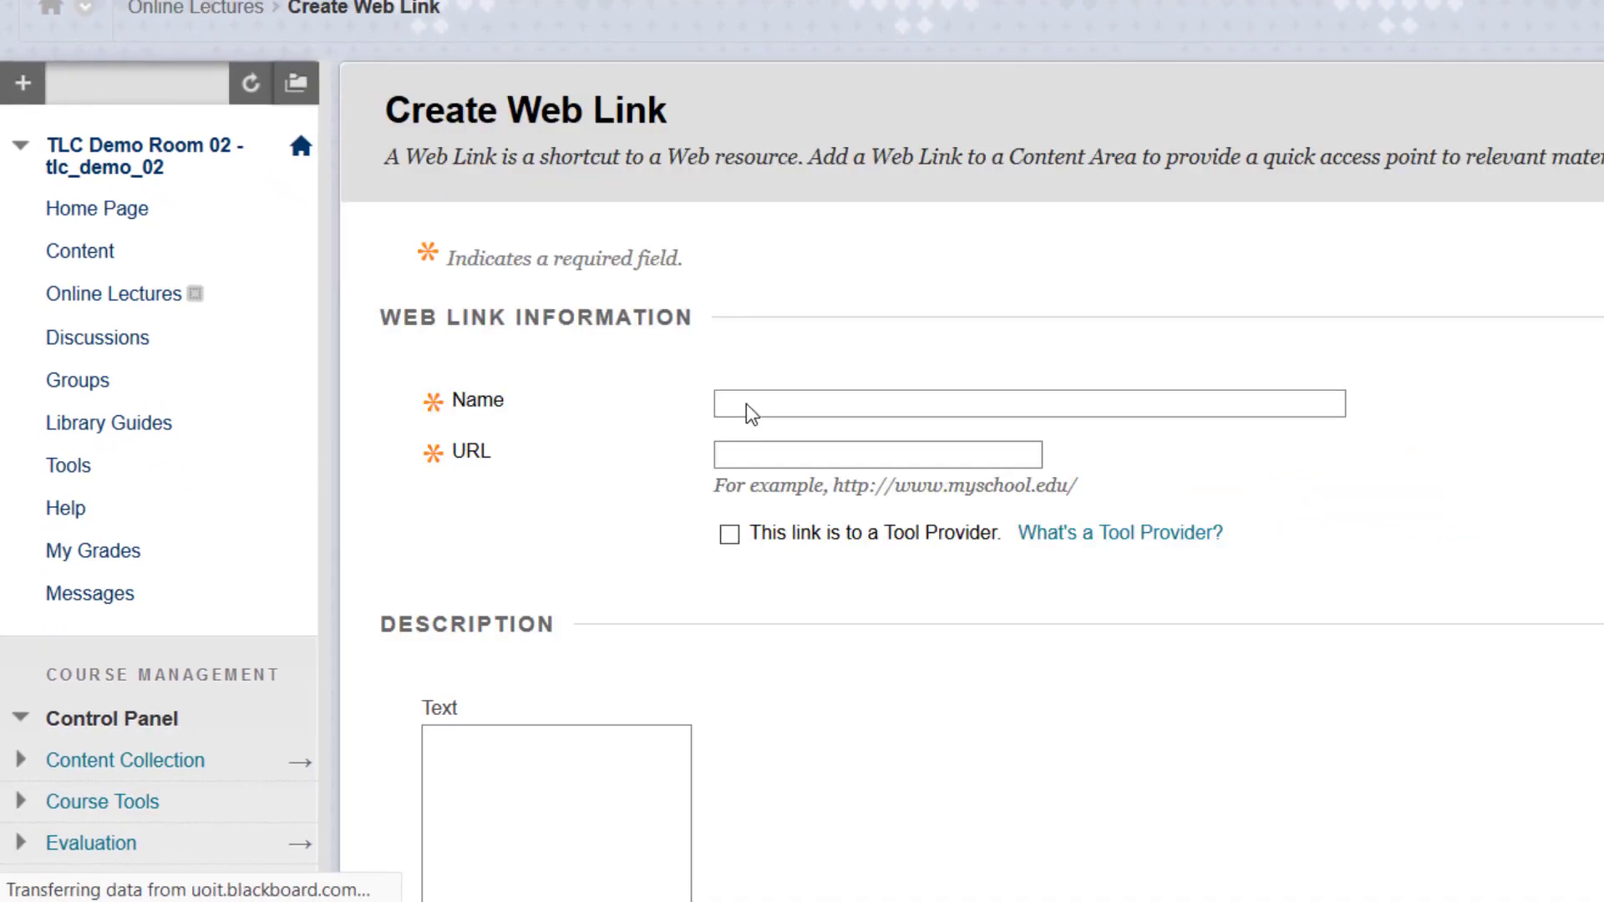
{"action": "left_click", "coordinate": [753, 401]}
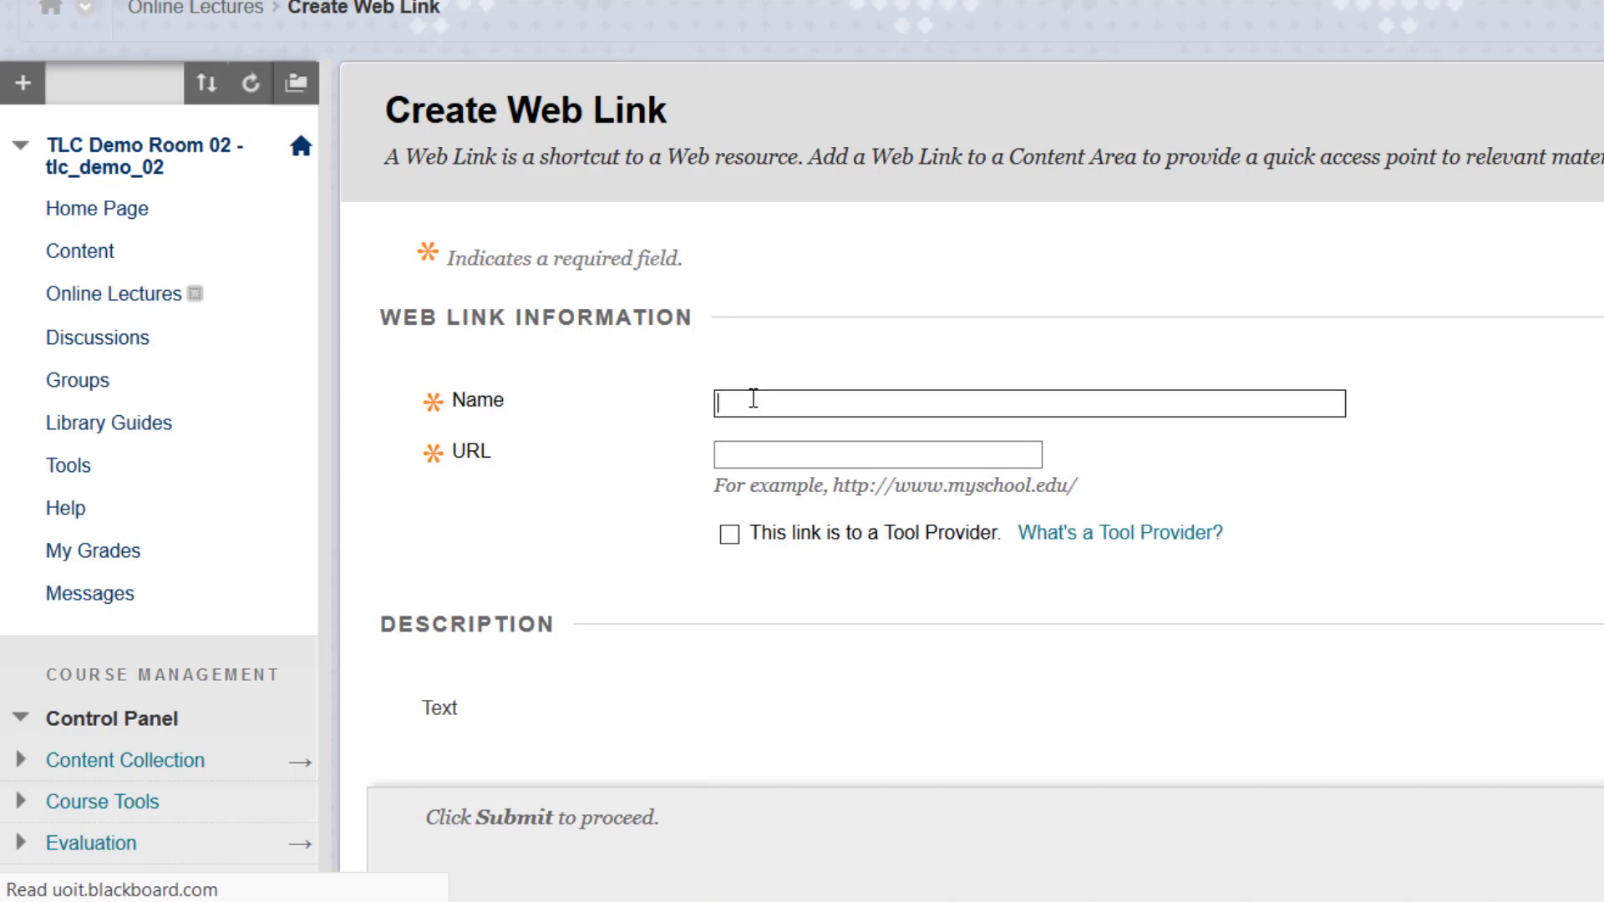
{"action": "type", "text": "Online"}
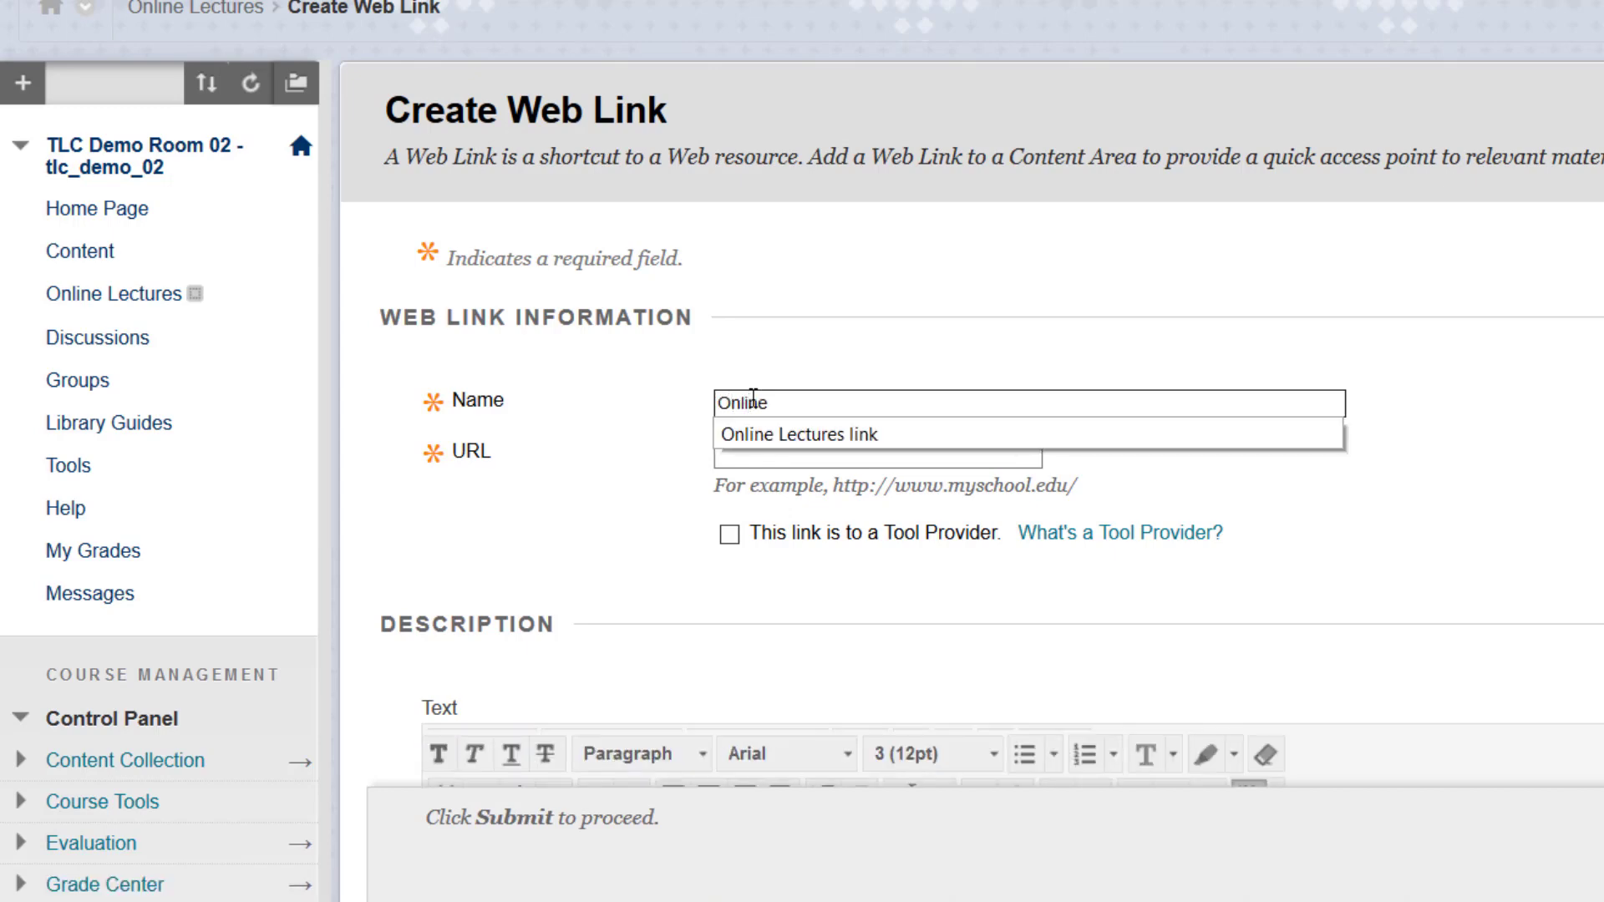
{"action": "type", "text": " Lectures"}
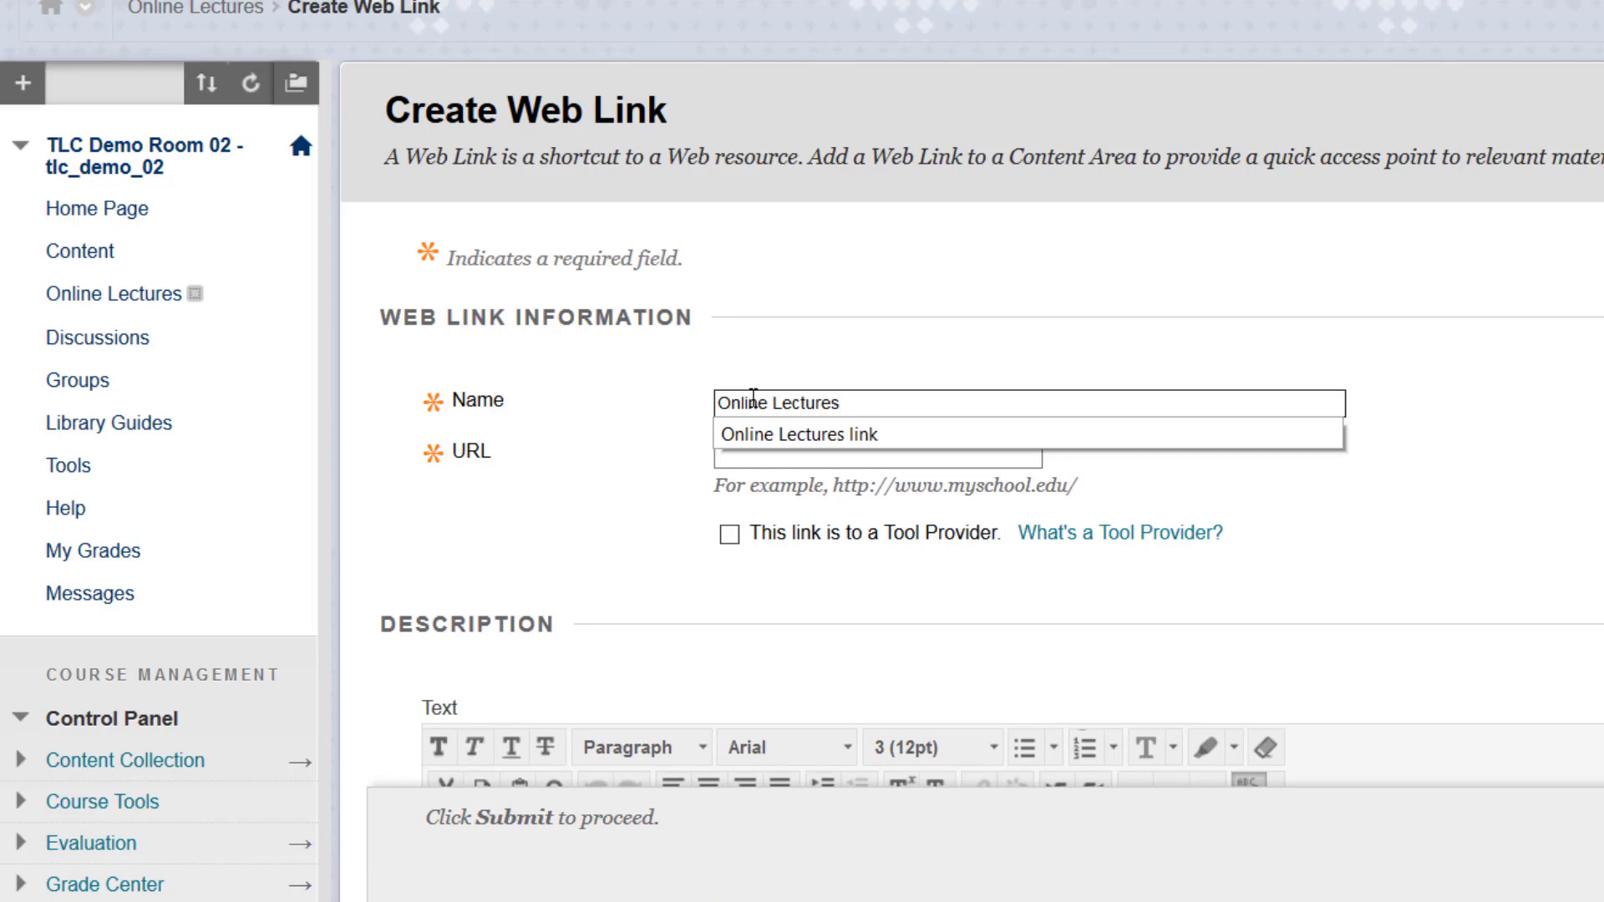
{"action": "type", "text": " link"}
{"action": "left_click", "coordinate": [742, 459]}
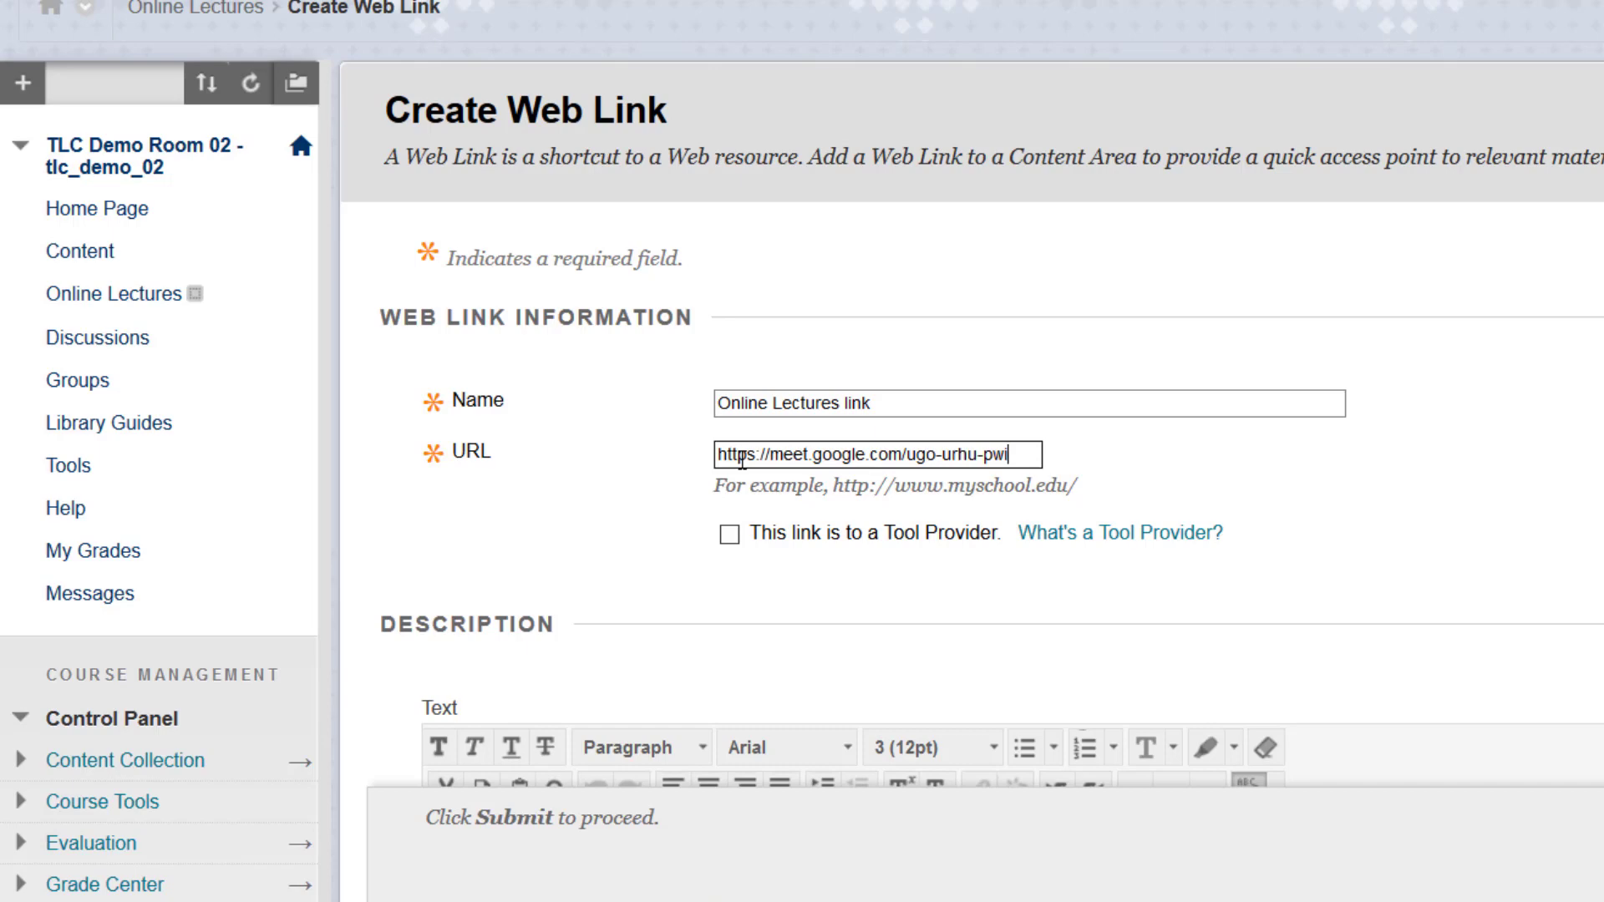
- Add the description 'Use this link for each lecture.' and submit the web link
{"action": "scroll", "coordinate": [663, 577], "scroll_direction": "down", "scroll_amount": 5}
{"action": "scroll", "coordinate": [665, 577], "scroll_direction": "down", "scroll_amount": 2}
{"action": "left_click", "coordinate": [597, 363]}
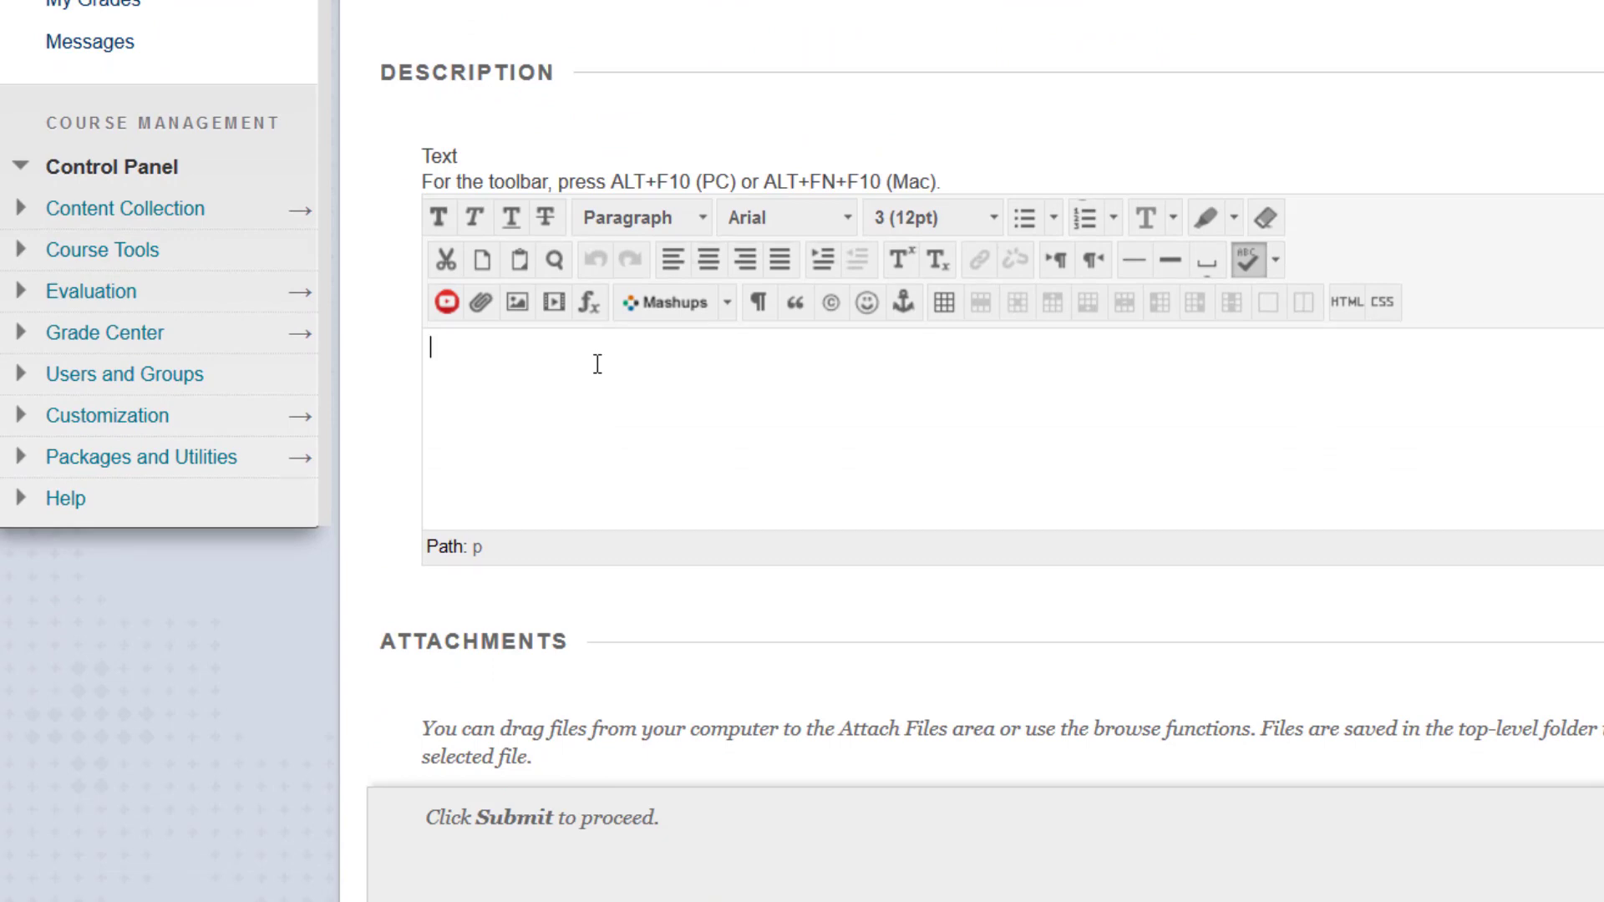
{"action": "type", "text": "Use this link for each le"}
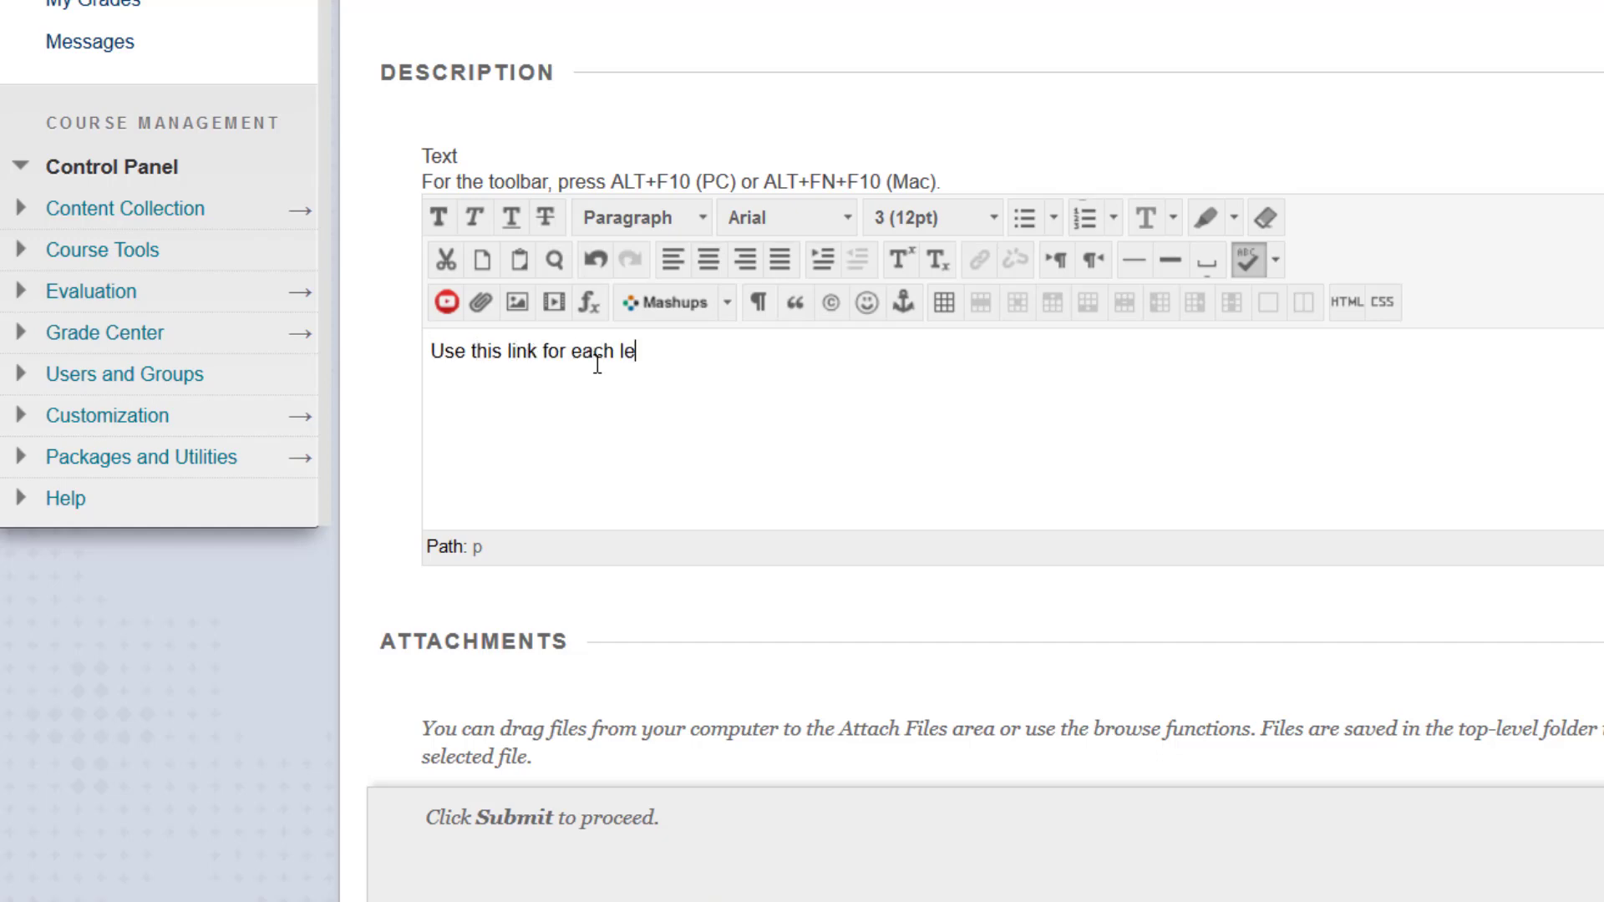
{"action": "type", "text": "cture."}
{"action": "scroll", "coordinate": [597, 365], "scroll_direction": "down", "scroll_amount": 9}
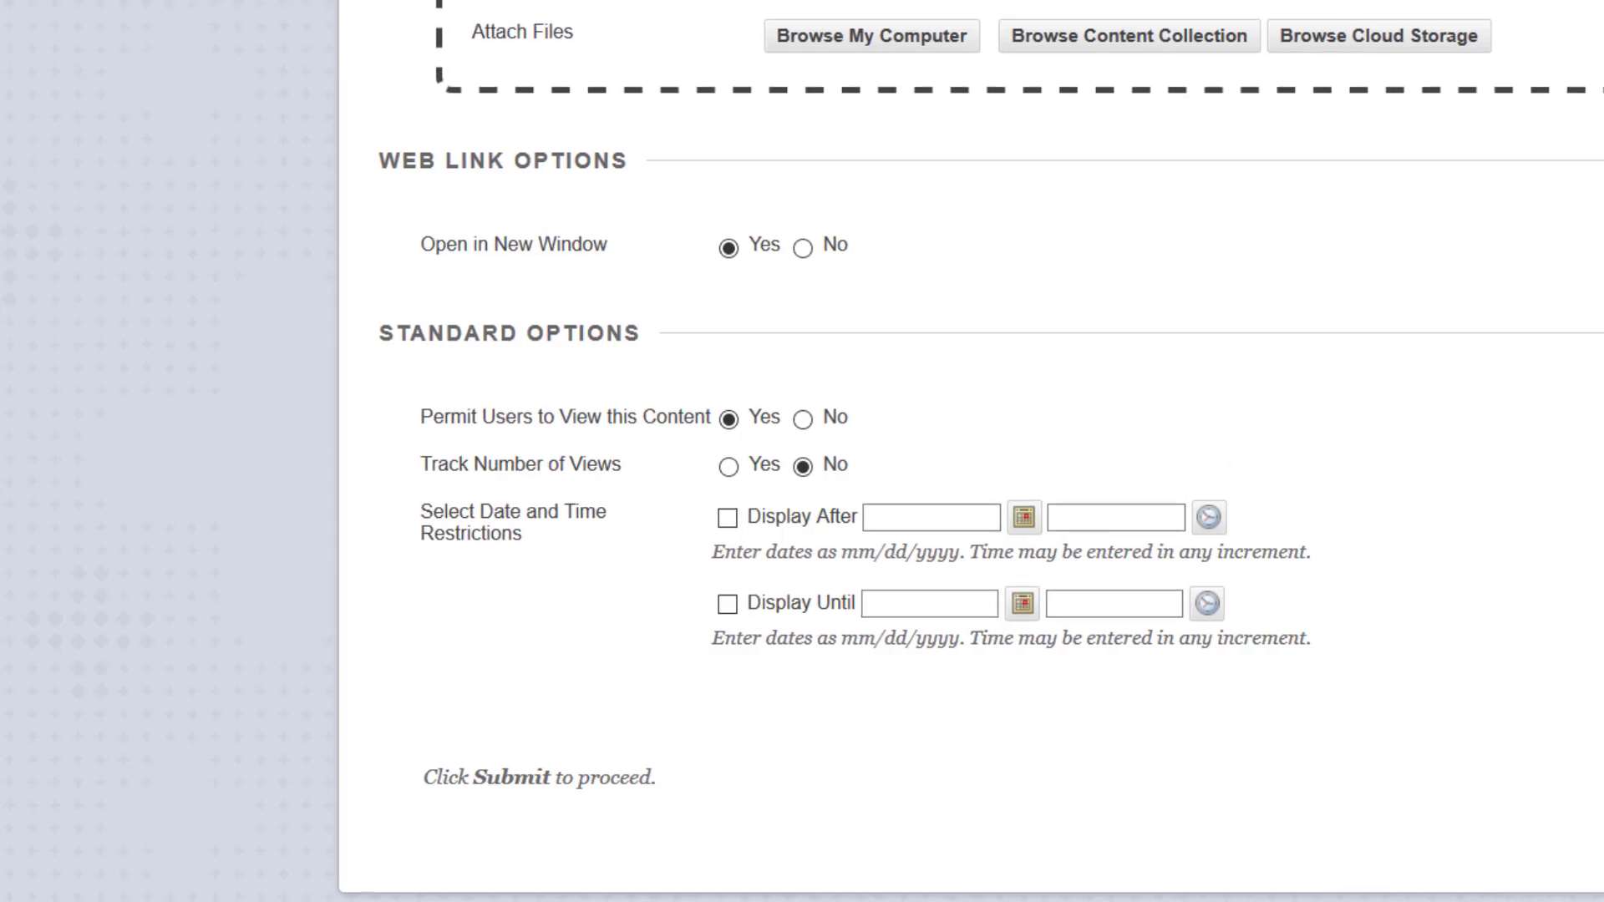
{"action": "left_click", "coordinate": [1473, 800]}
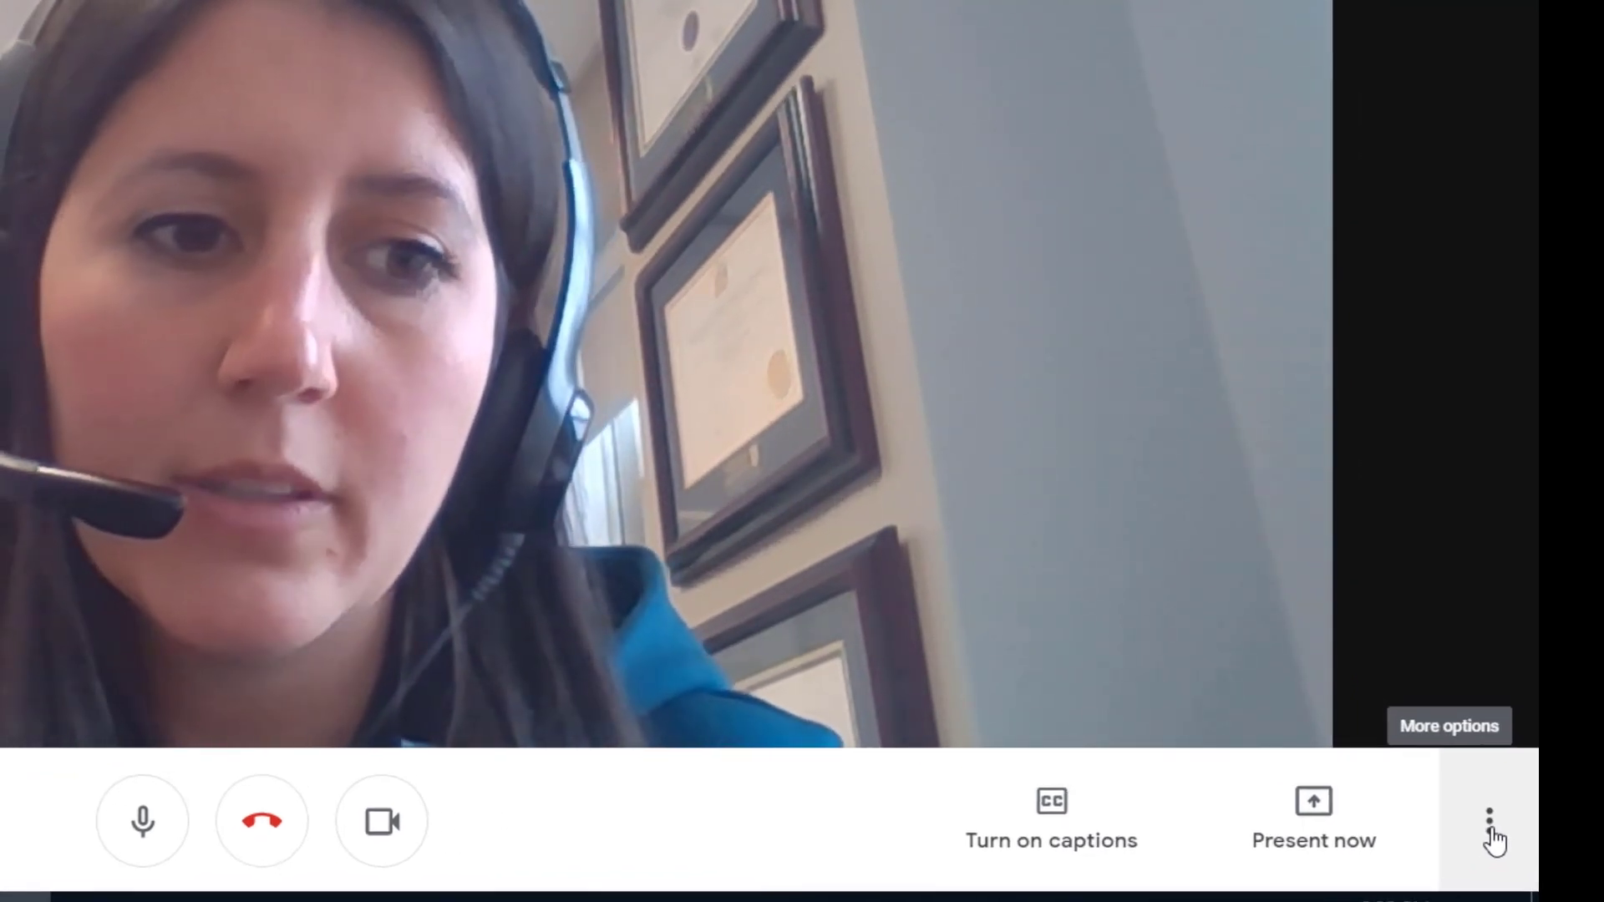
- Record the meeting from More options, accepting the recording consent notice
{"action": "left_click", "coordinate": [1490, 827]}
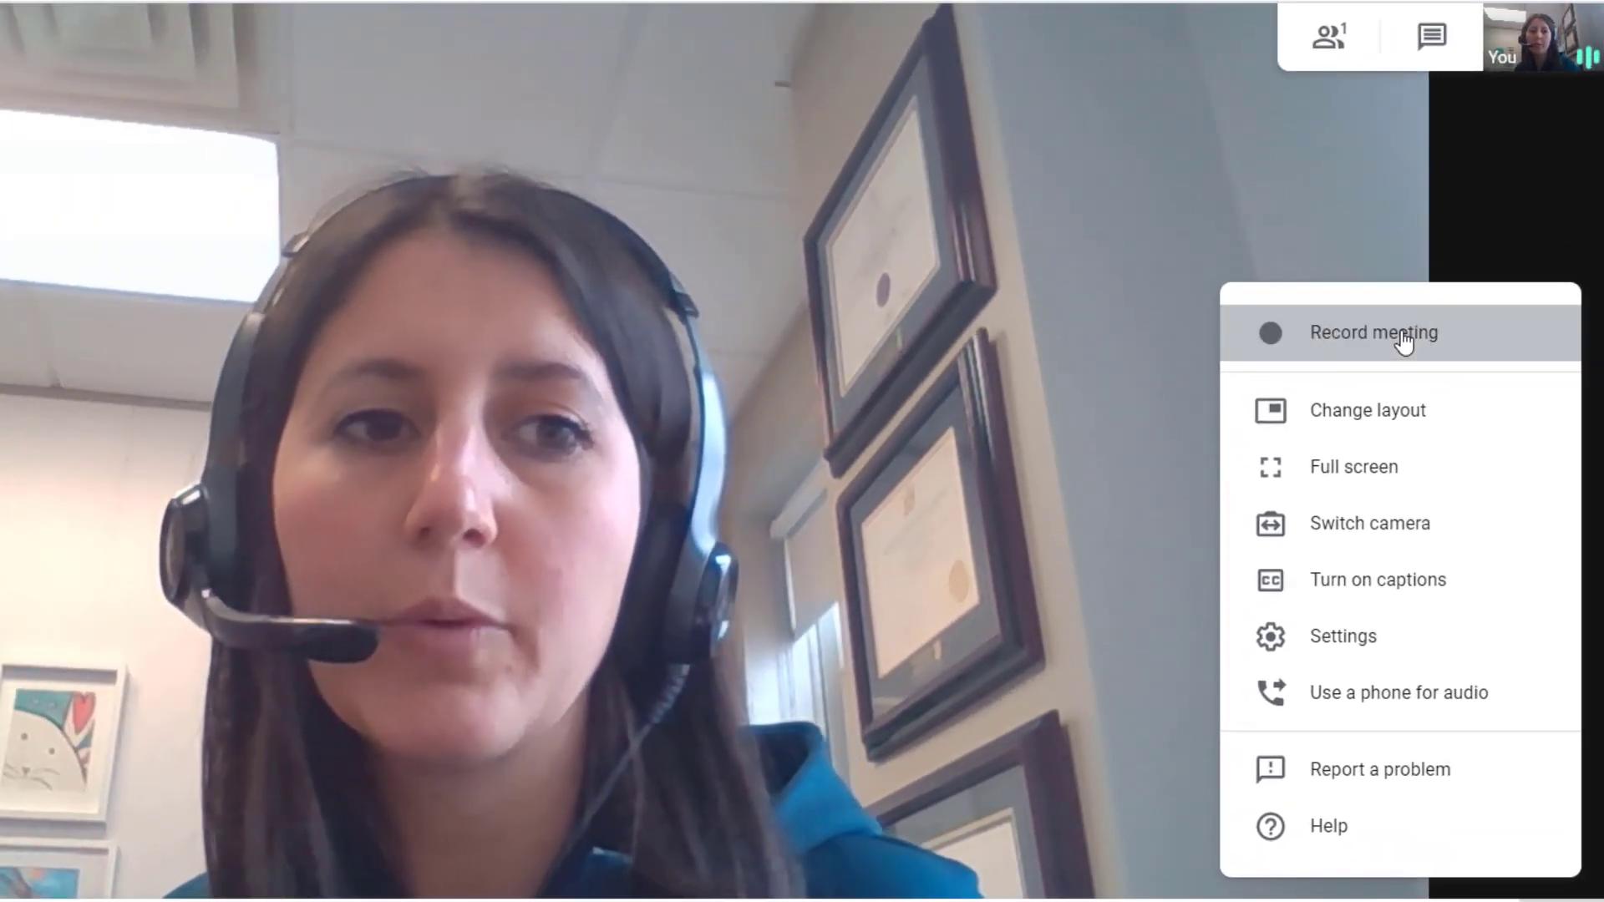
{"action": "left_click", "coordinate": [1403, 335]}
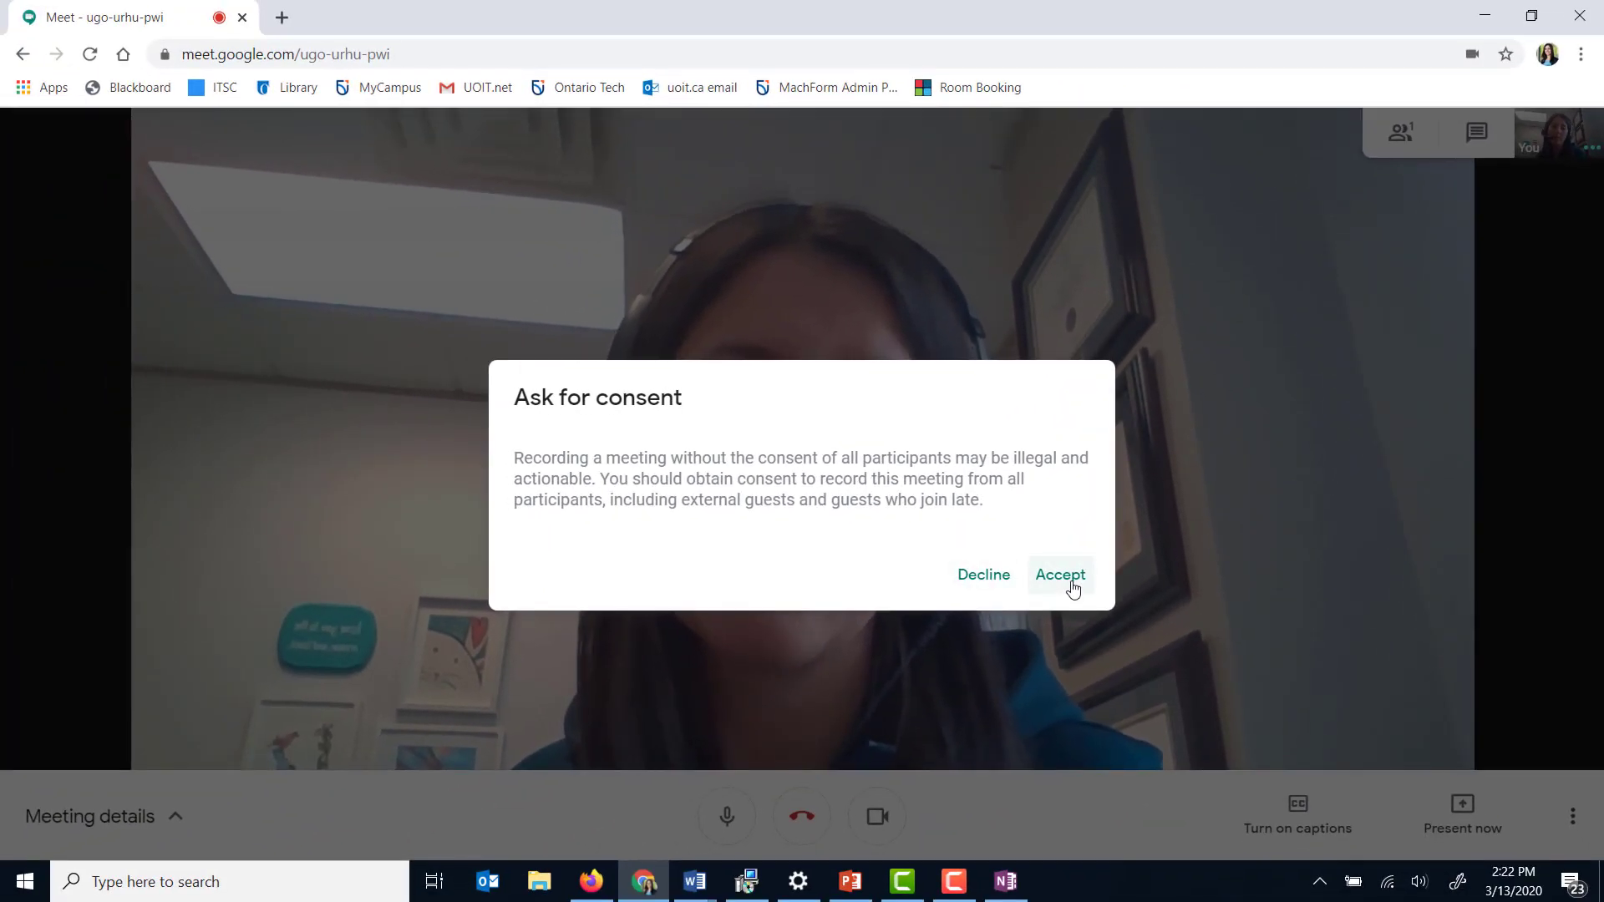
{"action": "left_click", "coordinate": [1074, 589]}
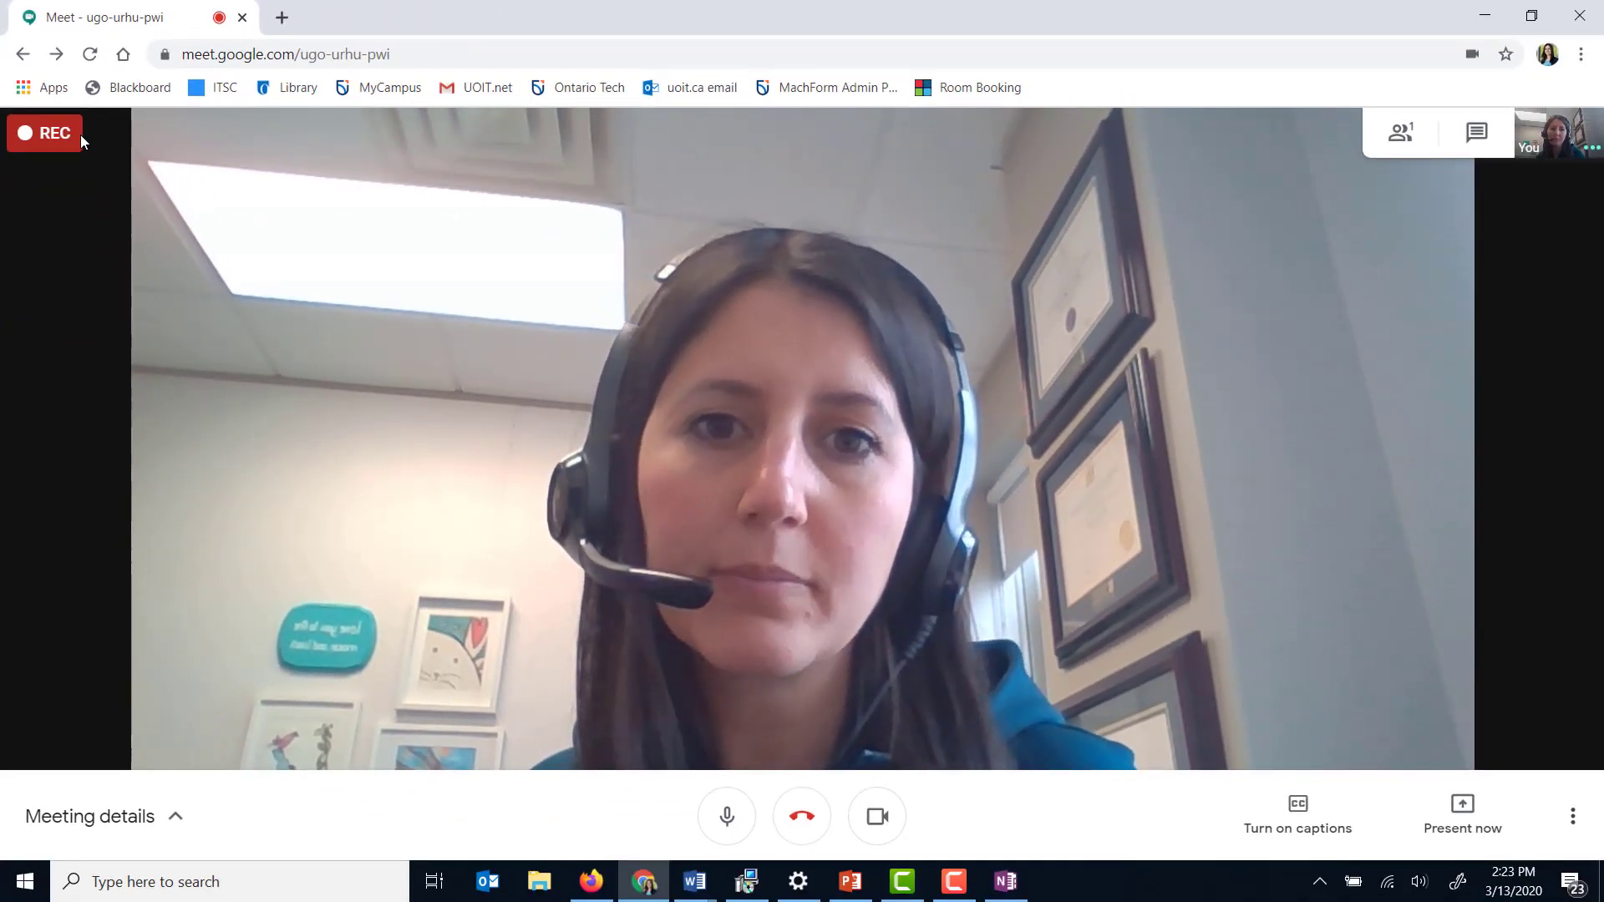
{"action": "left_click", "coordinate": [1288, 812]}
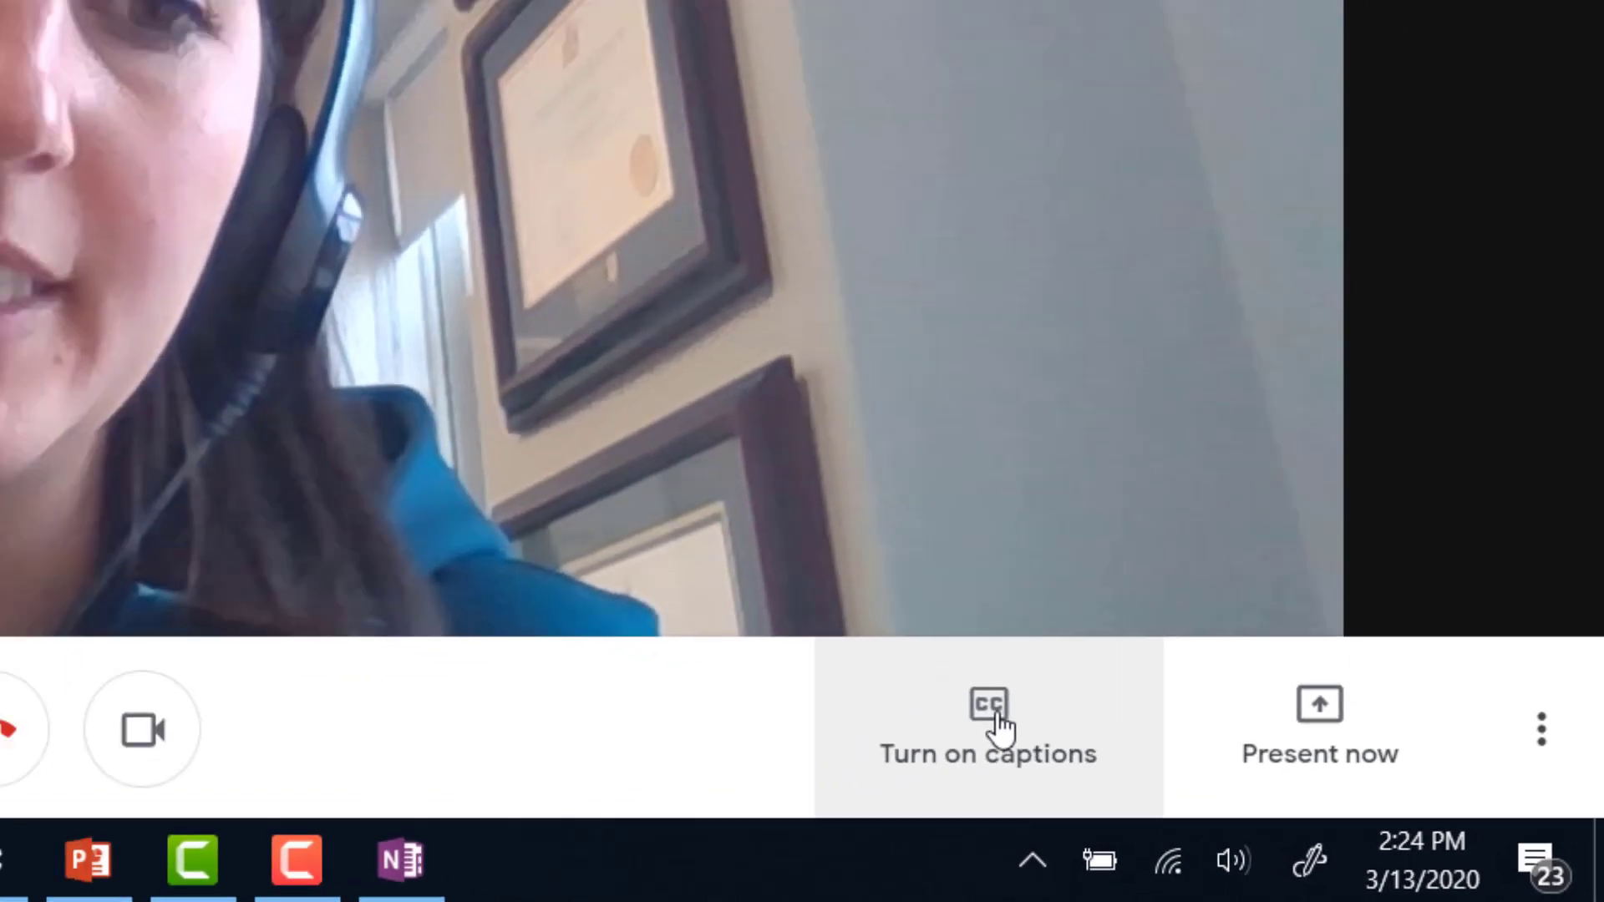
{"action": "left_click", "coordinate": [996, 717]}
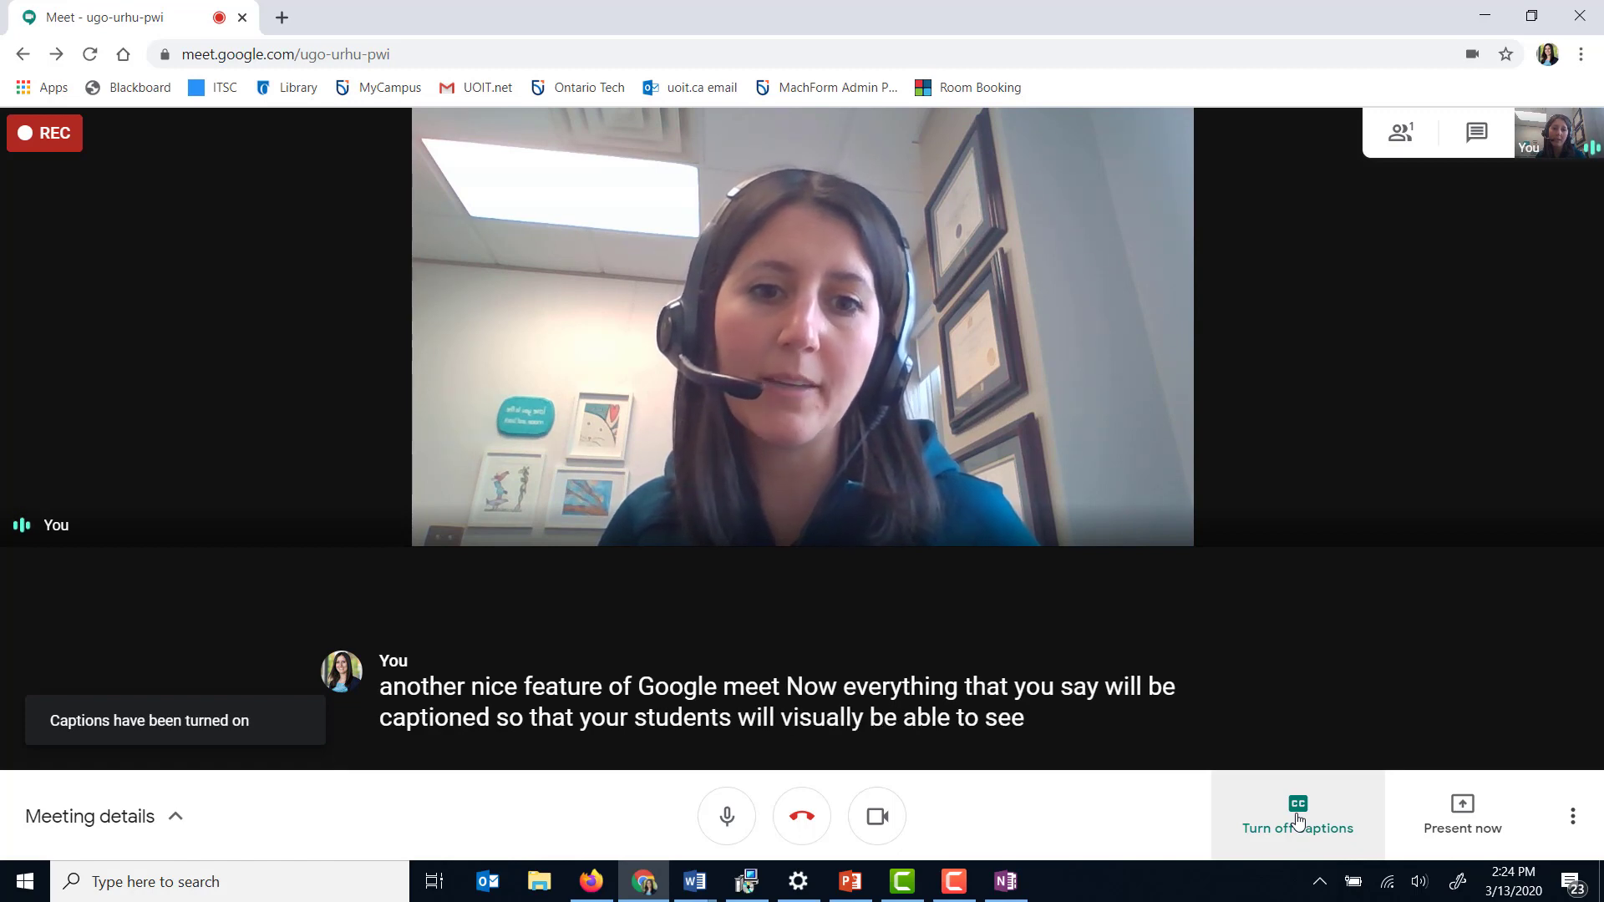
{"action": "left_click", "coordinate": [1309, 820]}
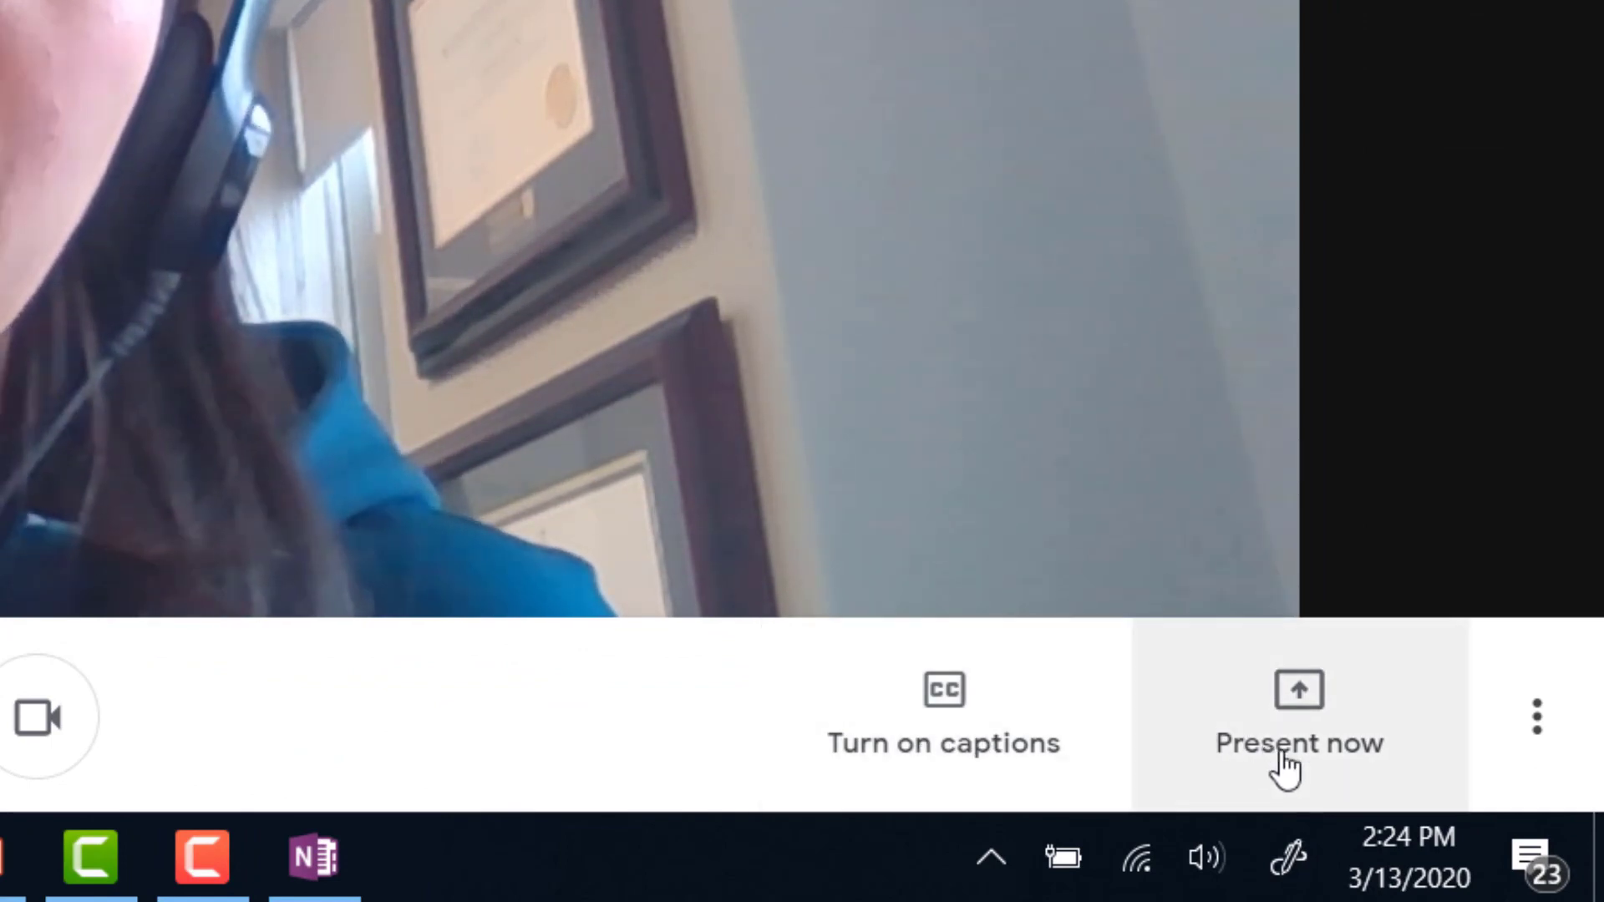
- Share your entire screen with the call through Present now
{"action": "left_click", "coordinate": [1334, 746]}
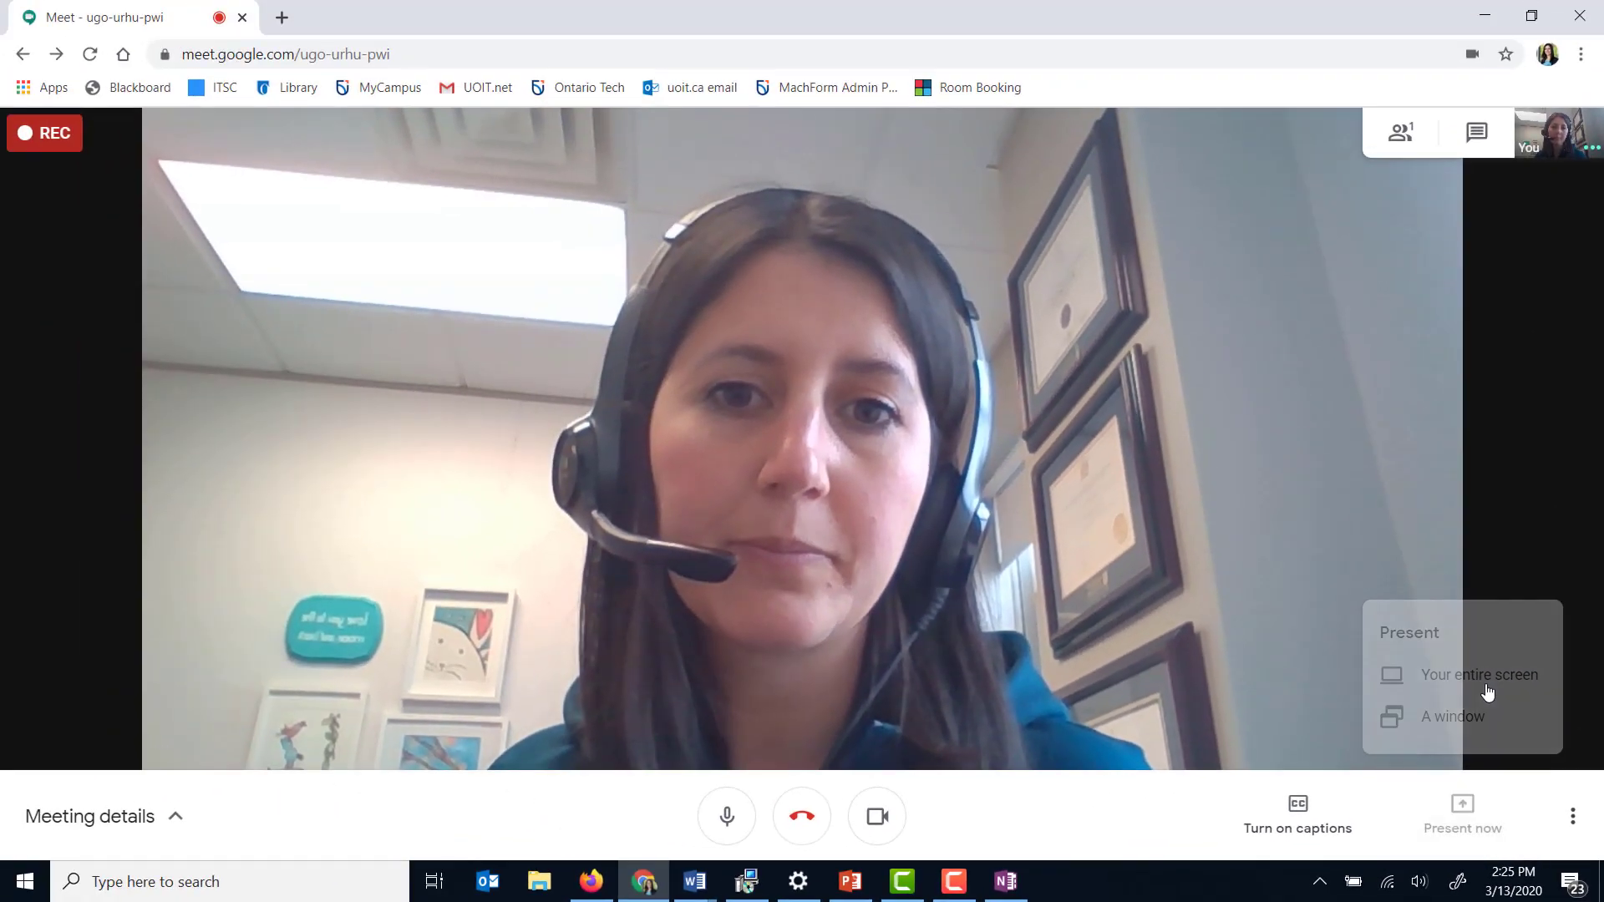
{"action": "left_click", "coordinate": [1353, 451]}
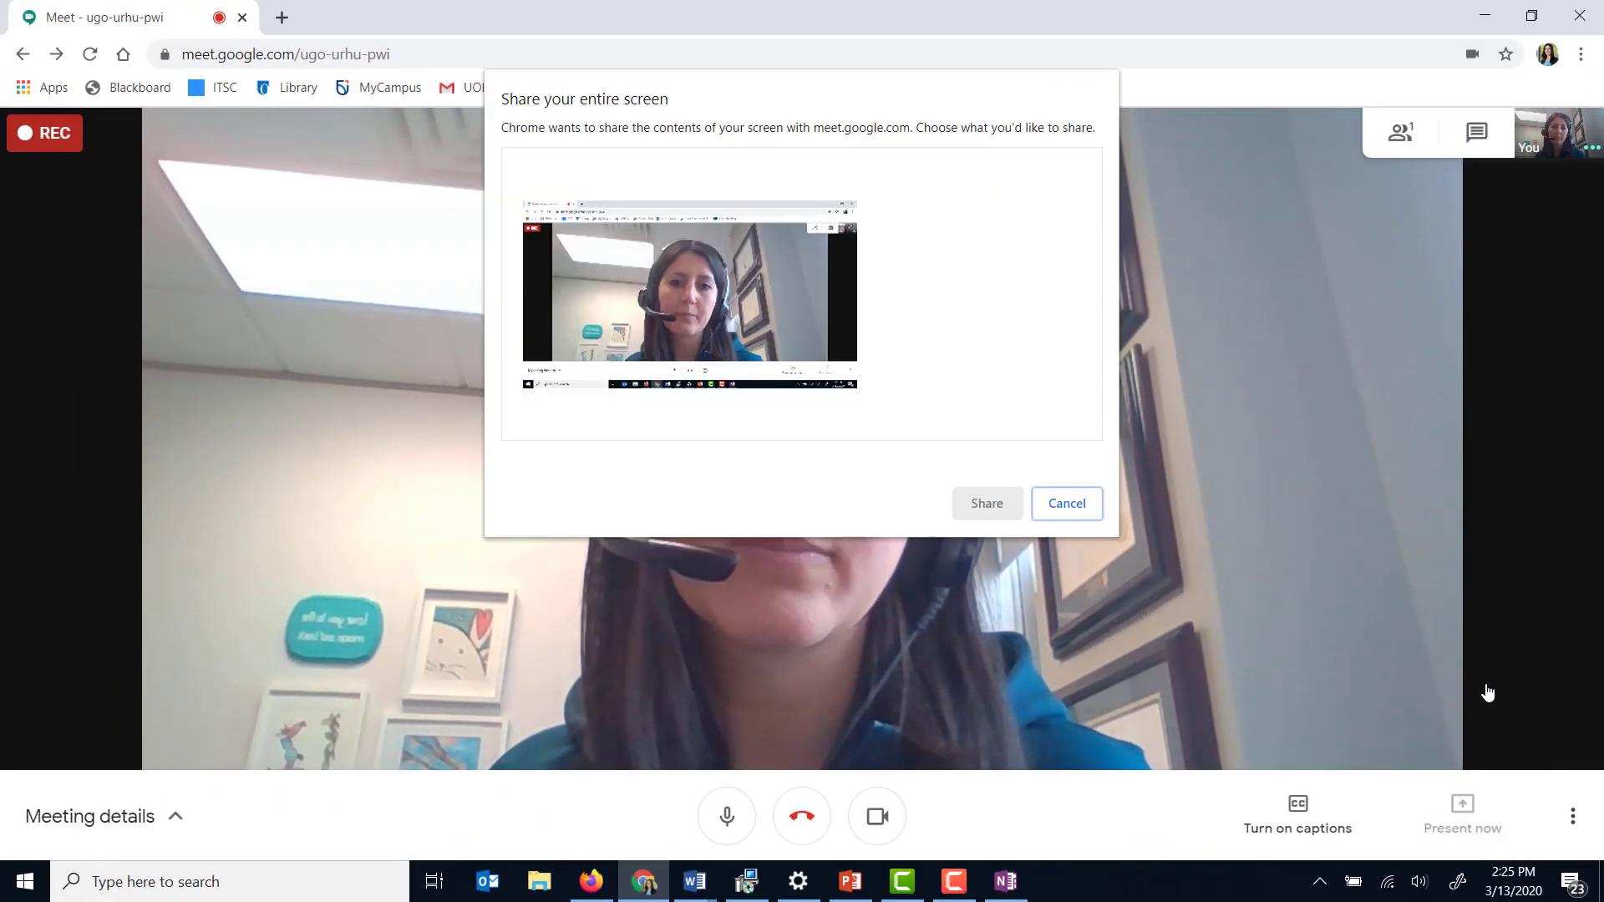
{"action": "left_click", "coordinate": [795, 314]}
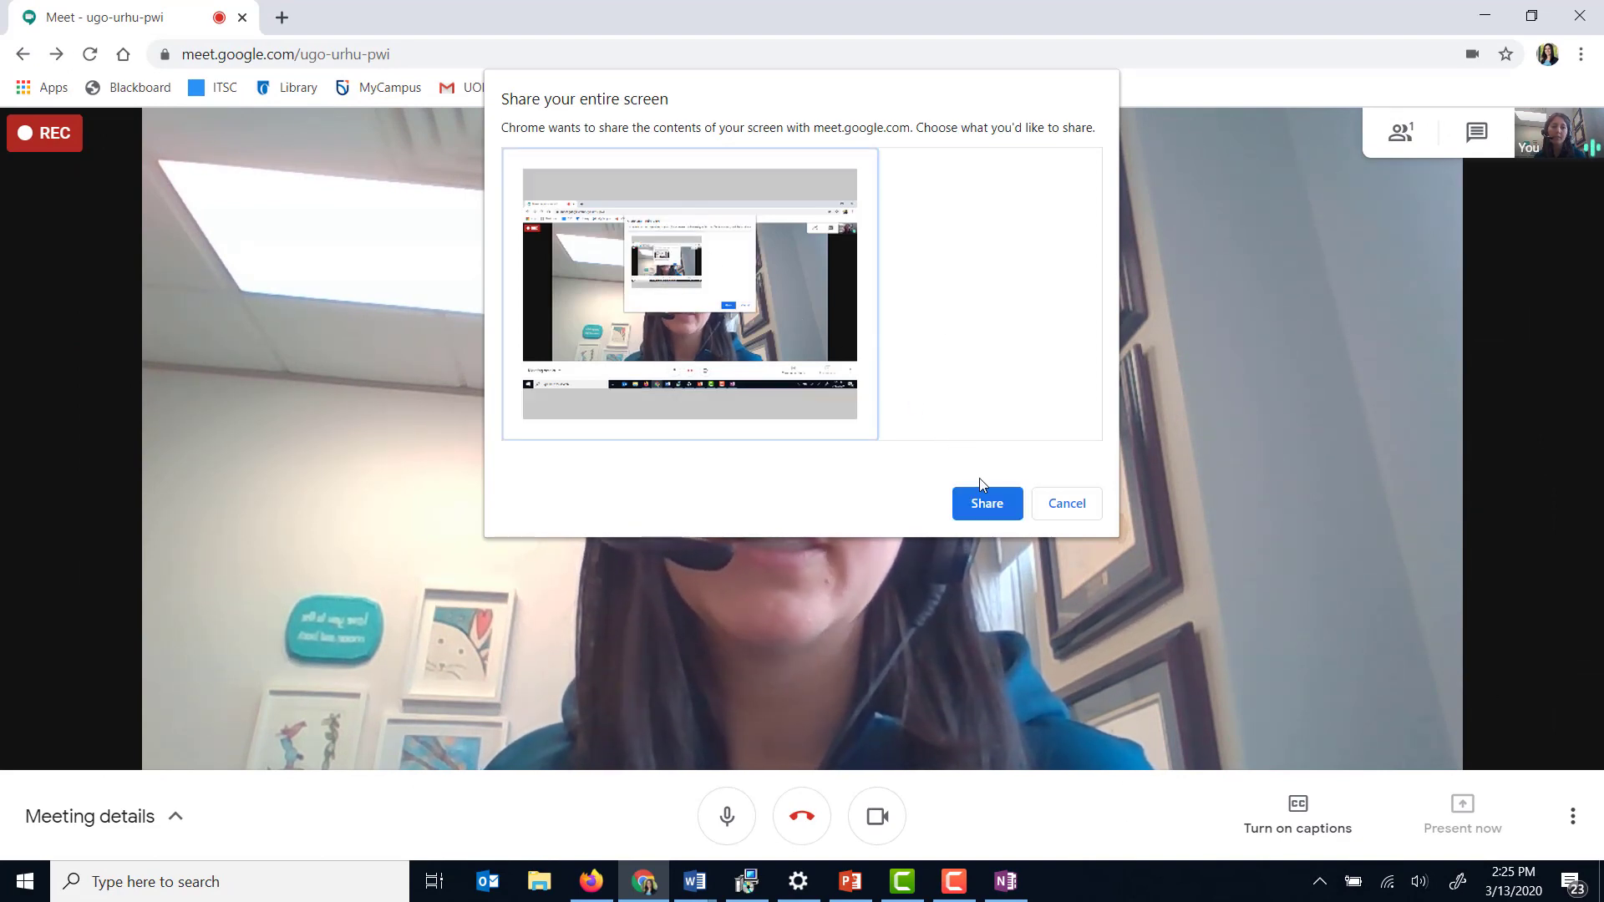
{"action": "left_click", "coordinate": [988, 502]}
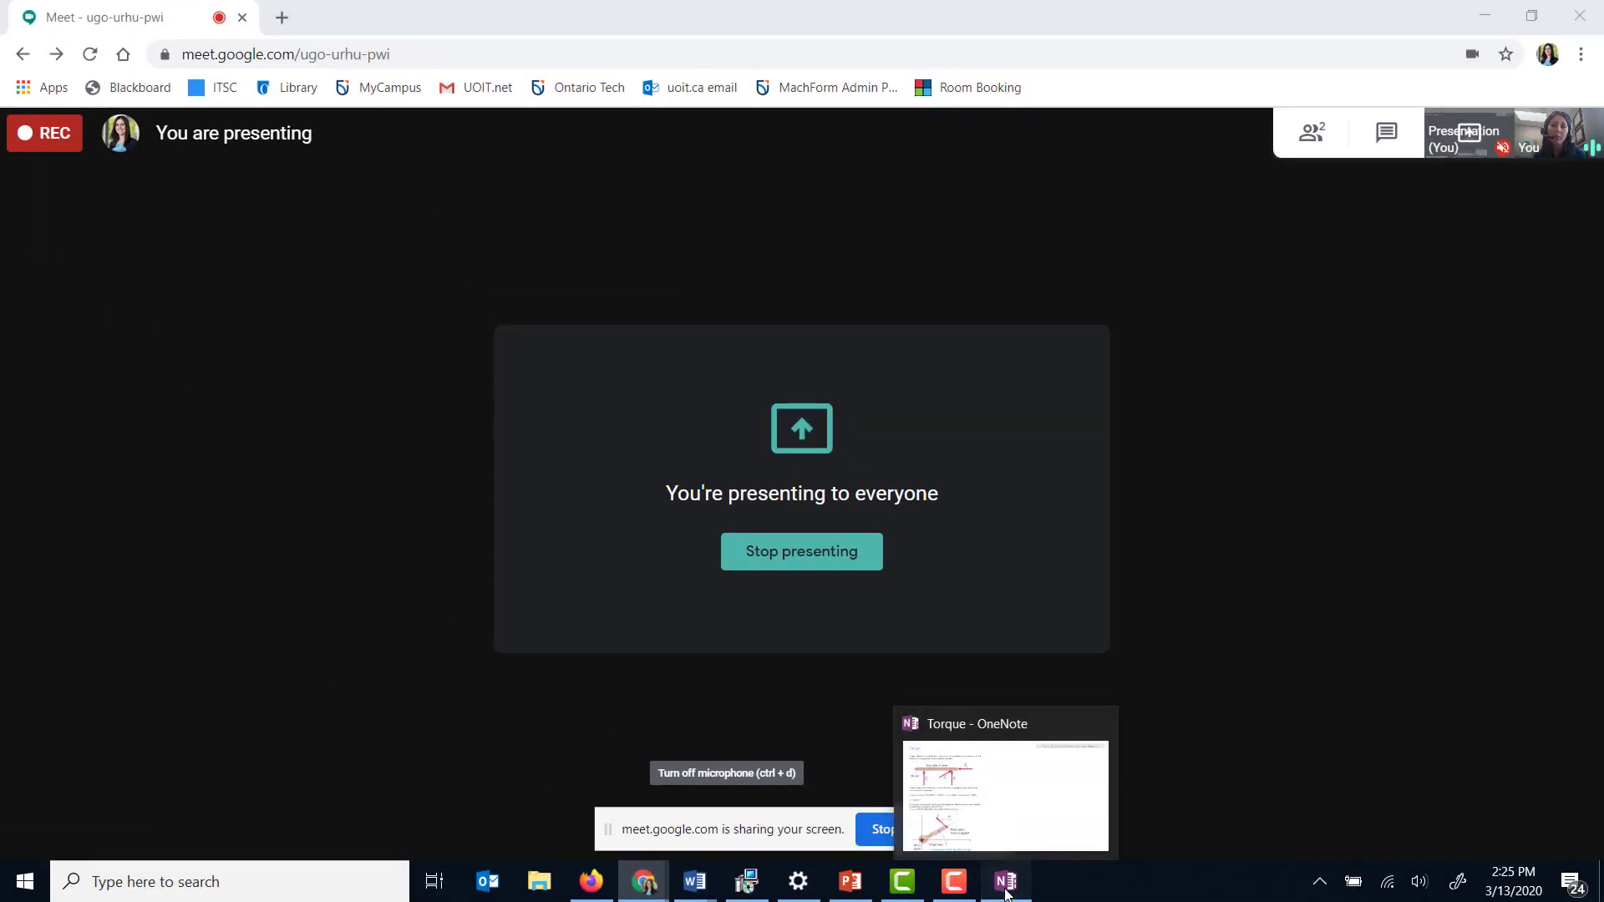
- Bring up the Torque notes page in OneNote and click into its blank page area
{"action": "left_click", "coordinate": [1007, 886]}
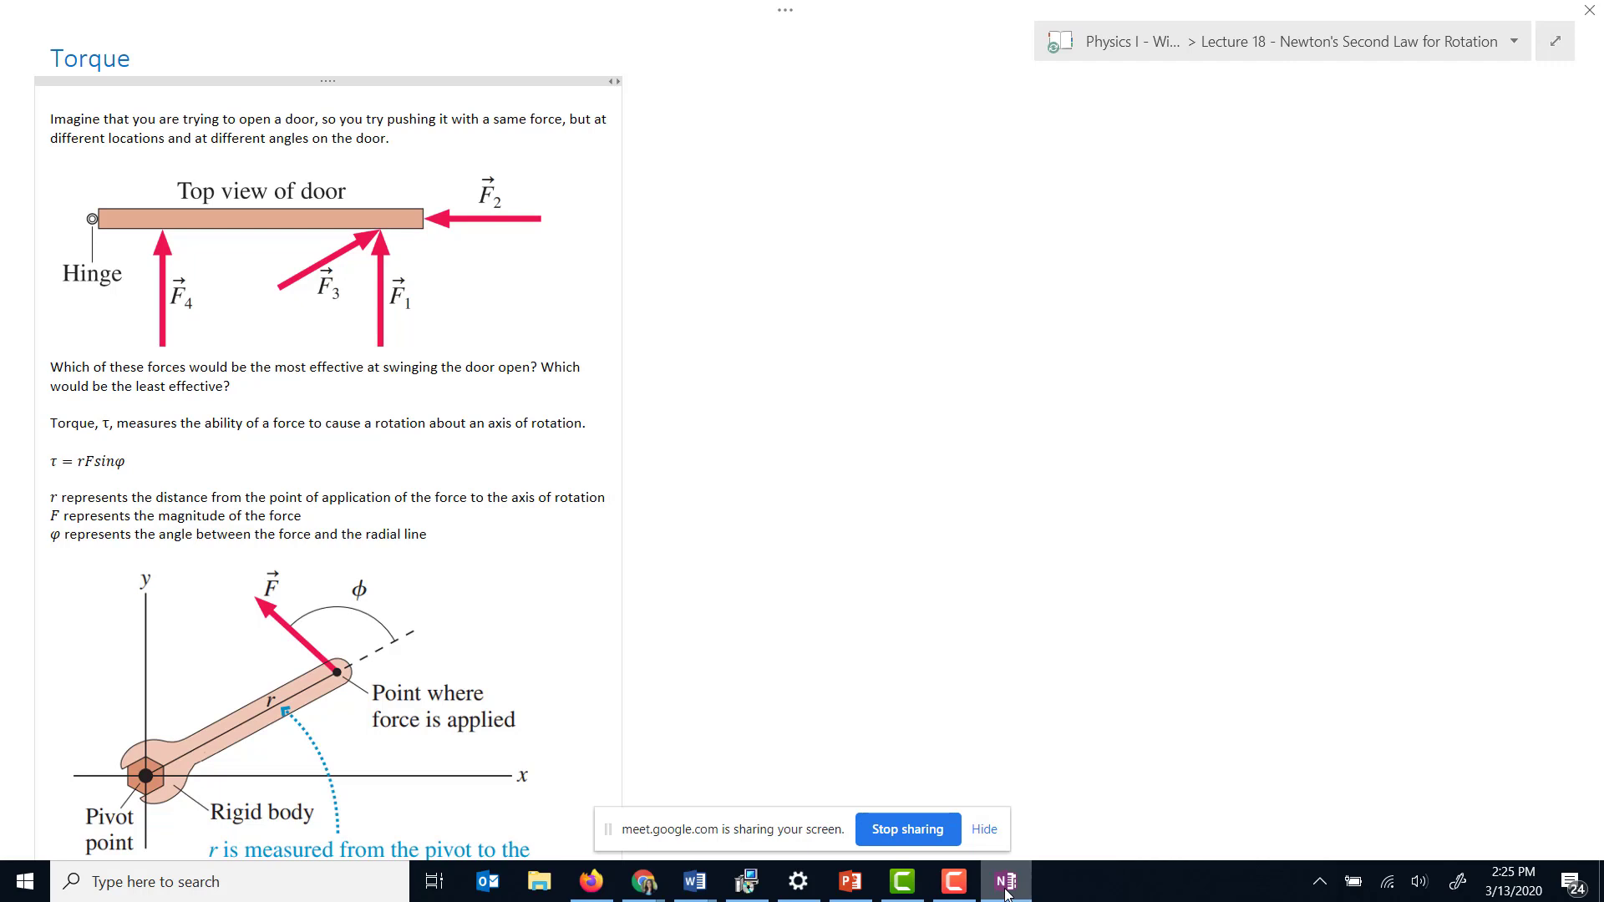
{"action": "left_click", "coordinate": [731, 196]}
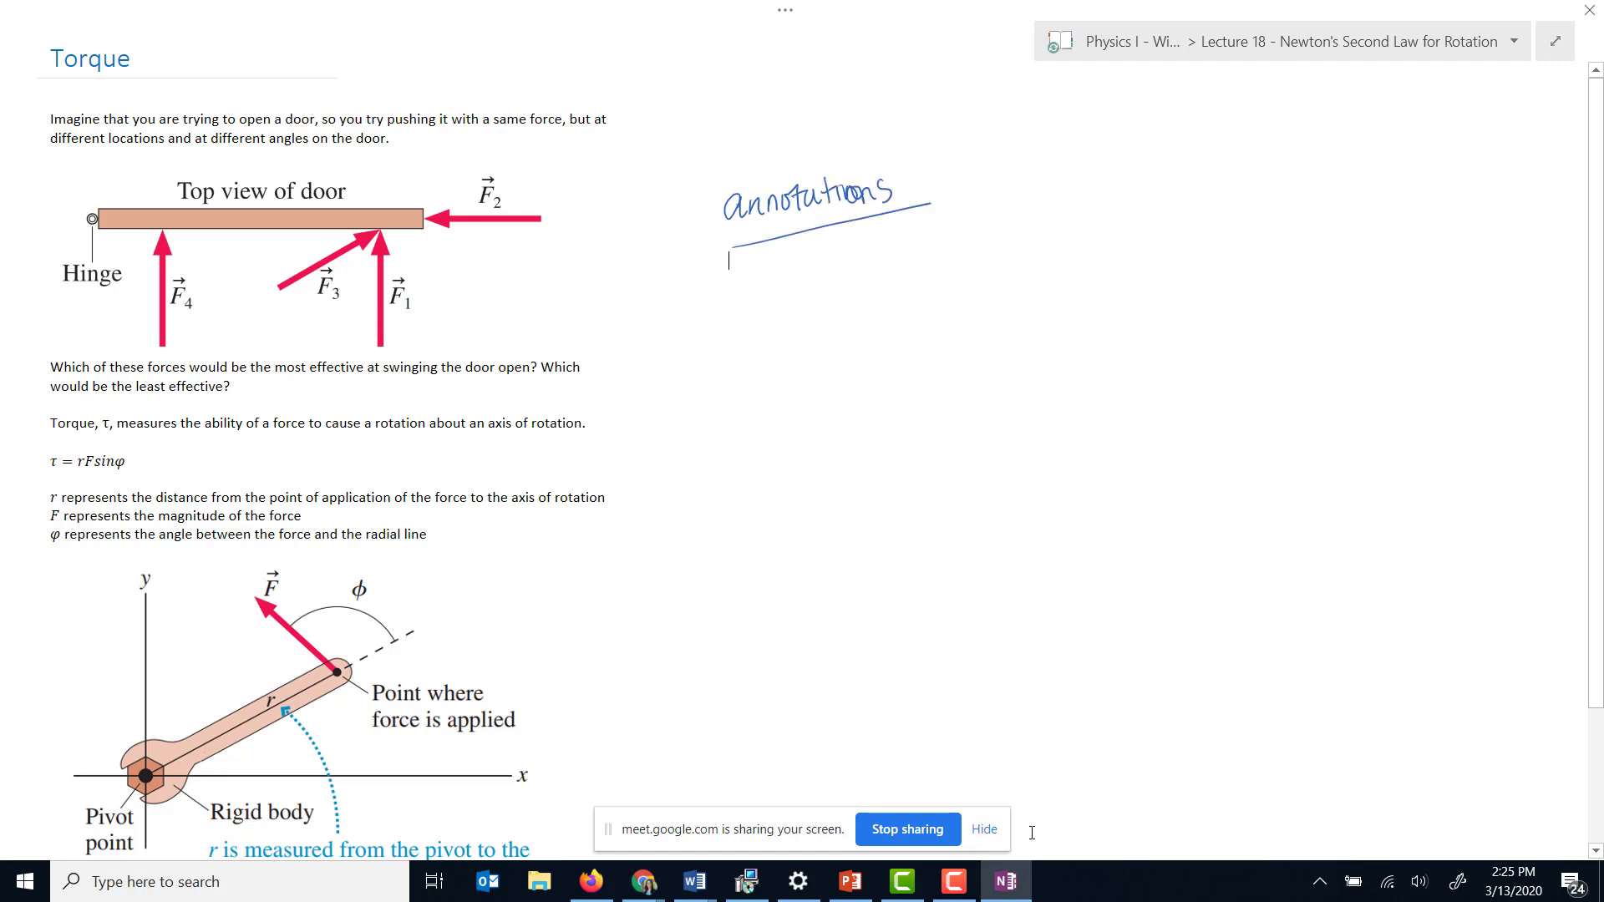
- Briefly show PowerPoint slide 5 as a slide show, then return to Google Meet
{"action": "left_click", "coordinate": [846, 894]}
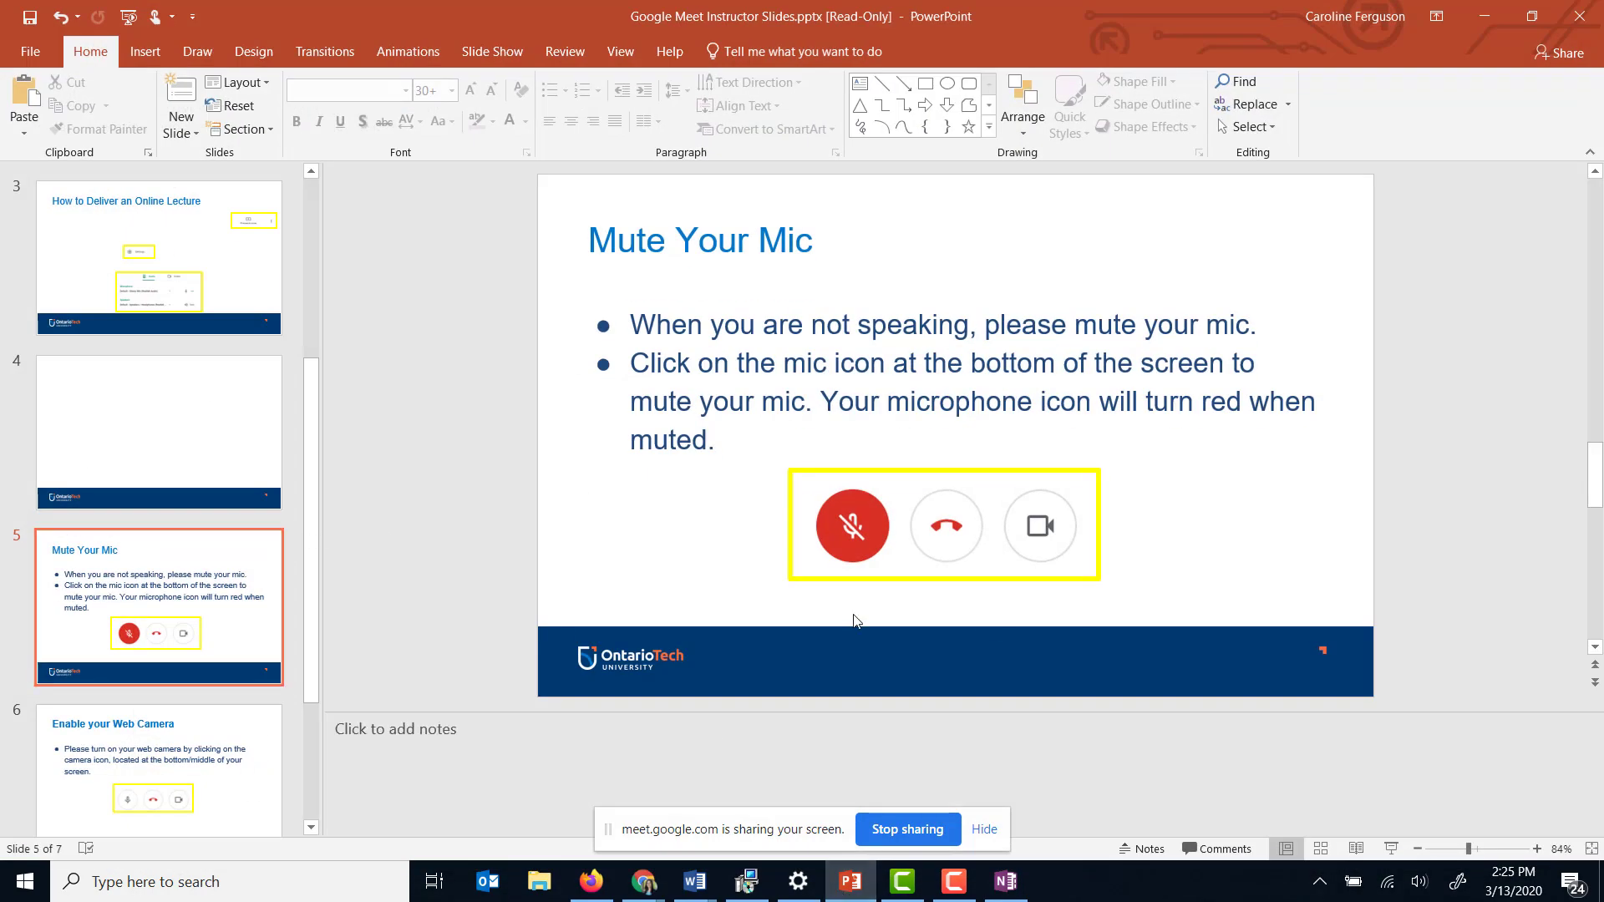
{"action": "left_click", "coordinate": [1386, 852]}
{"action": "key", "text": "Escape"}
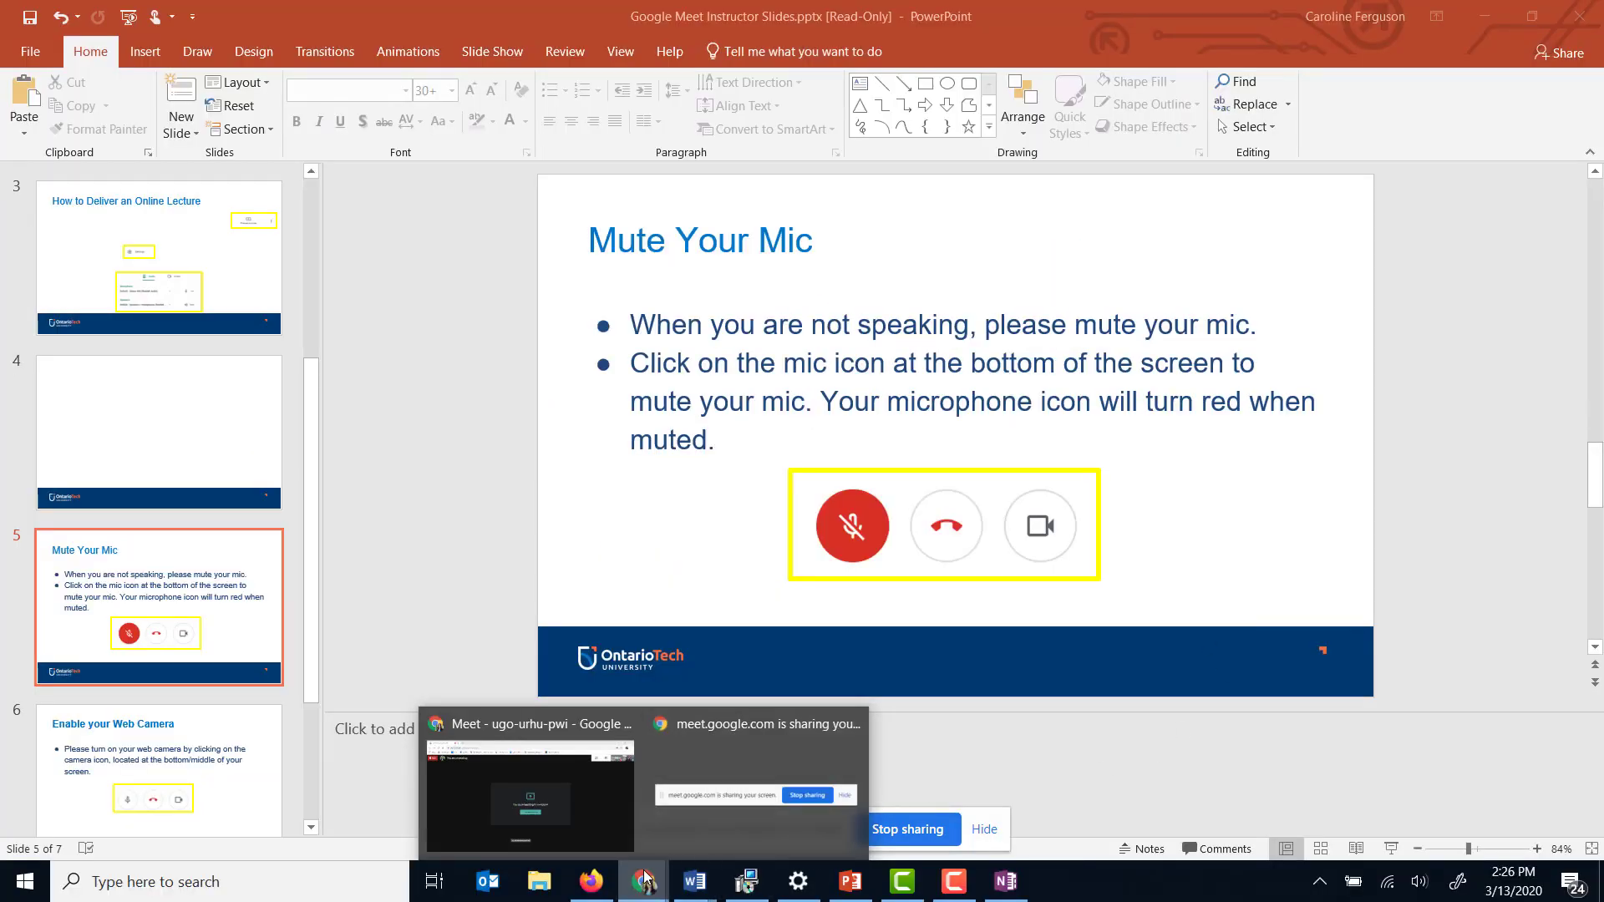
{"action": "left_click", "coordinate": [565, 775]}
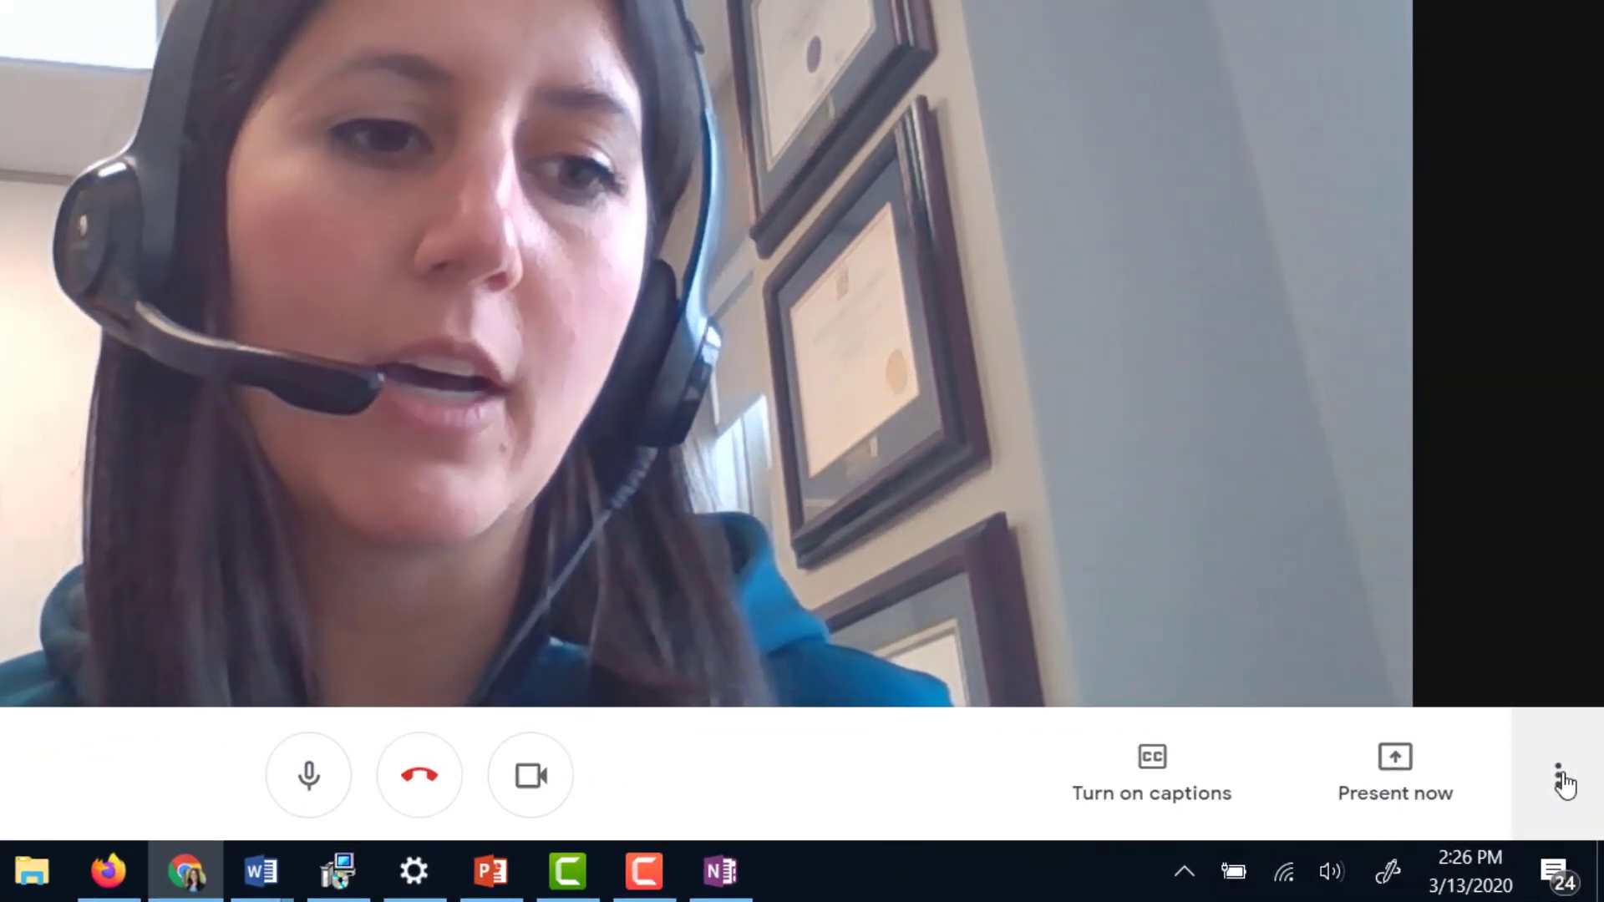
- Choose Stop recording from Google Meet's More options menu to bring up the confirmation
{"action": "left_click", "coordinate": [1561, 776]}
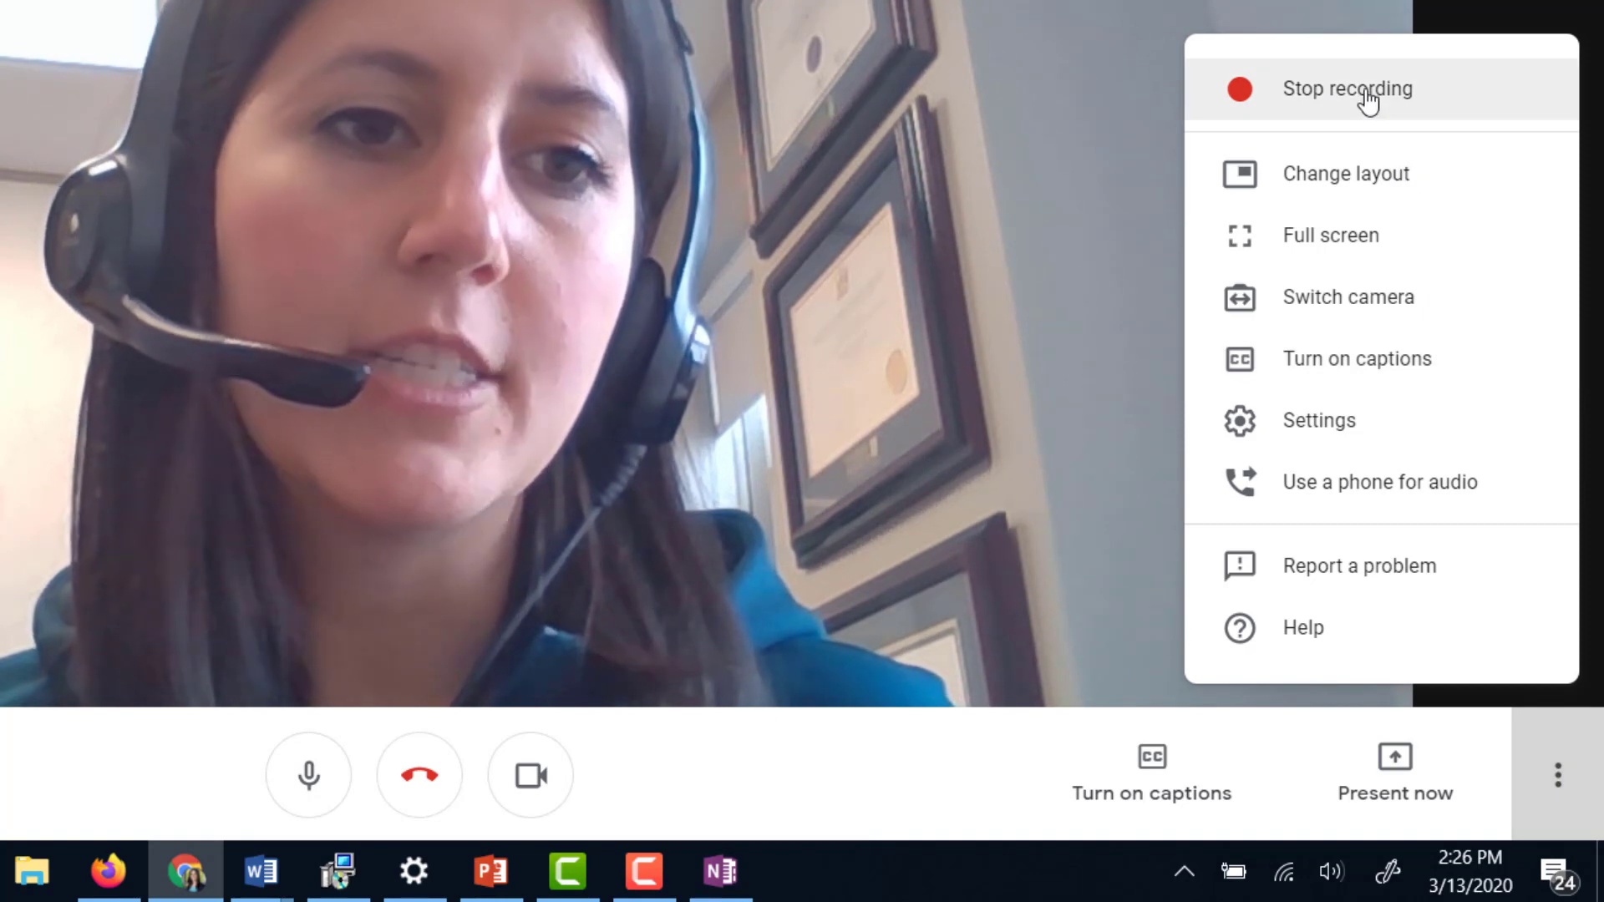
{"action": "left_click", "coordinate": [1367, 104]}
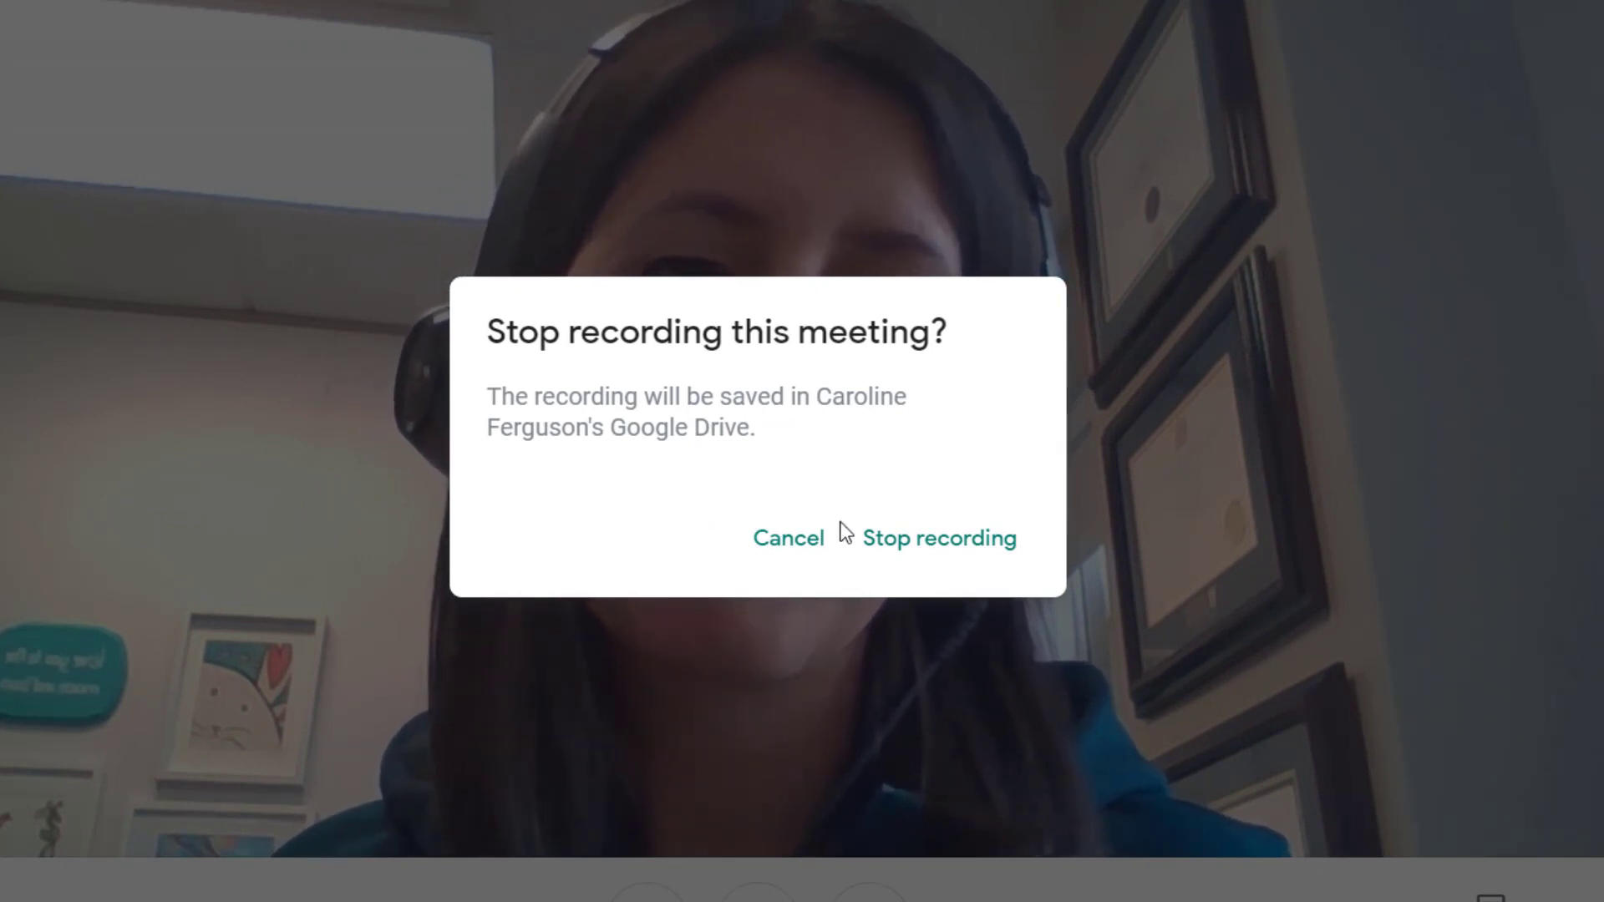
- Confirm Stop recording so the Meet lecture recording is saved to Google Drive
{"action": "left_click", "coordinate": [938, 551]}
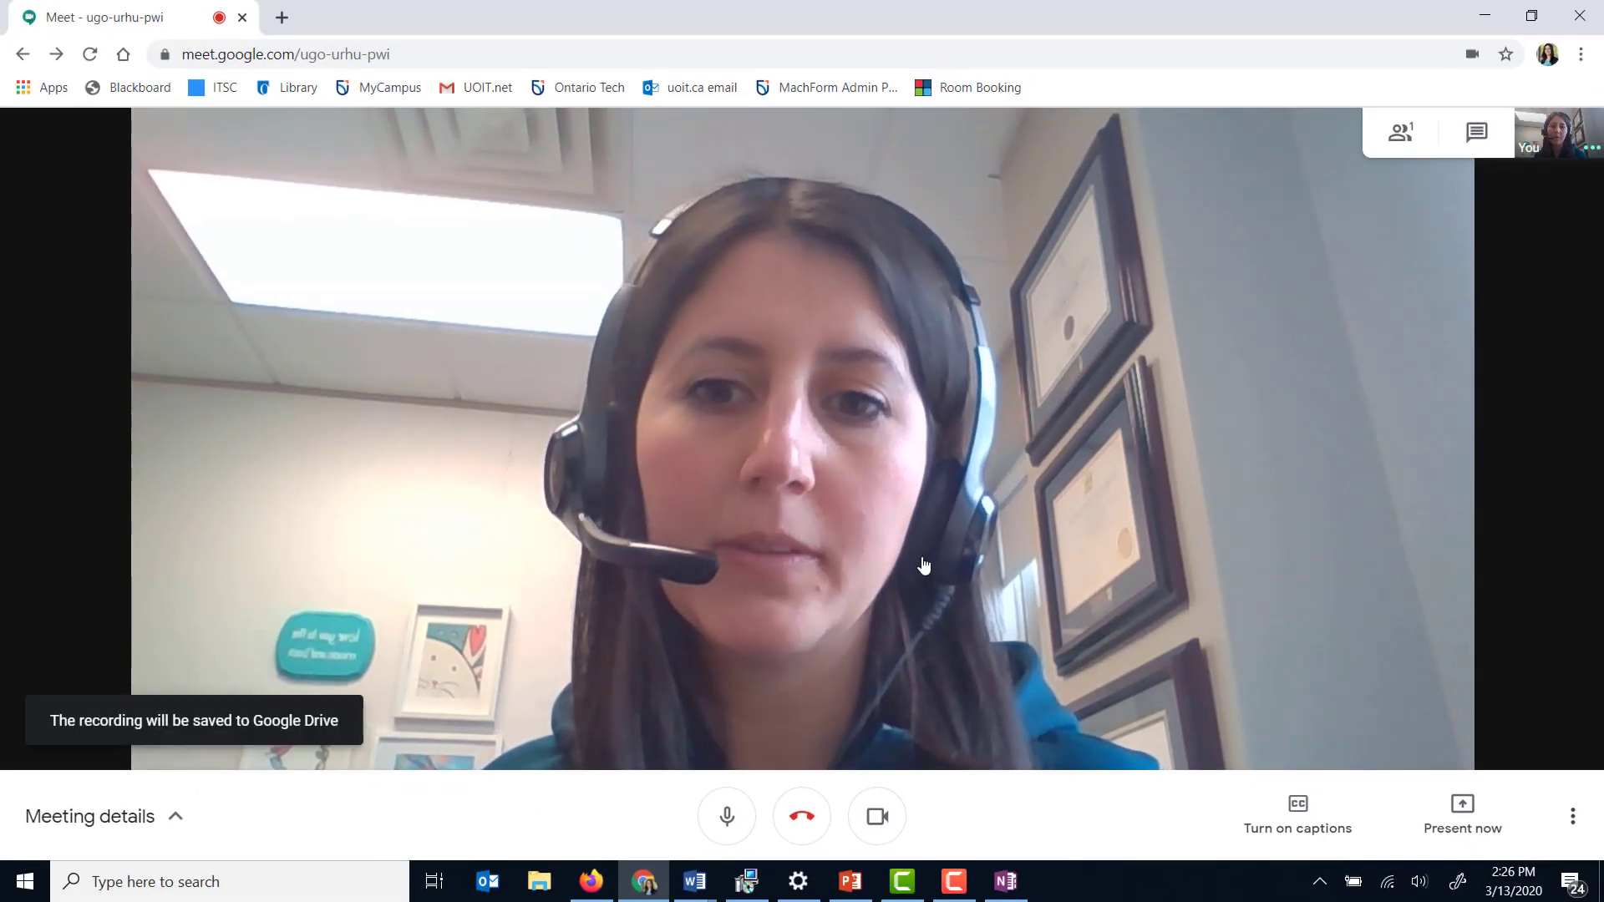